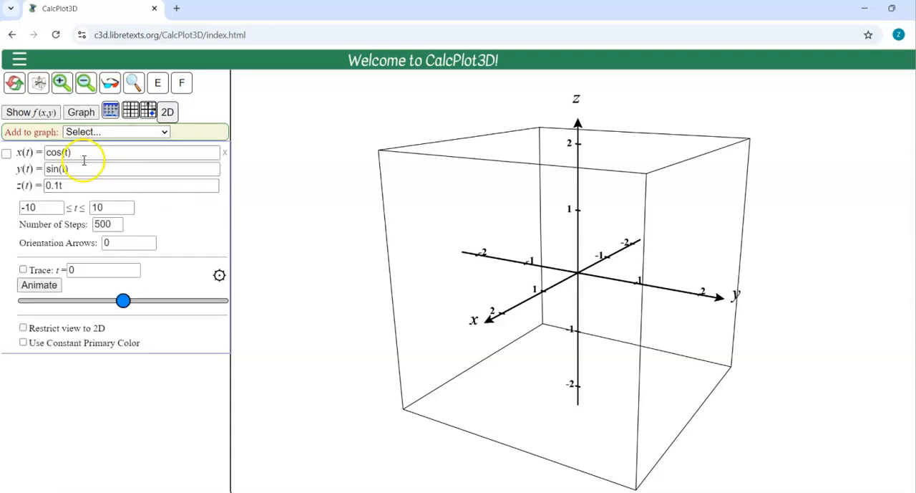
Step: Define the space curve as x(t)=1-3t, y(t)=2-t, z(t)=-1-t and display it on the graph
{"action": "left_click_drag", "start_coordinate": [75, 153], "coordinate": [44, 149]}
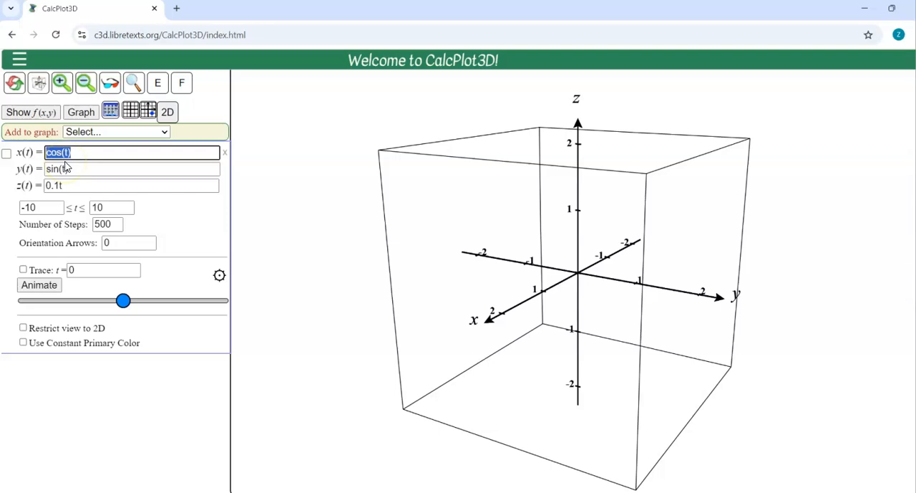
{"action": "type", "text": "1-3t"}
{"action": "key", "text": "Tab"}
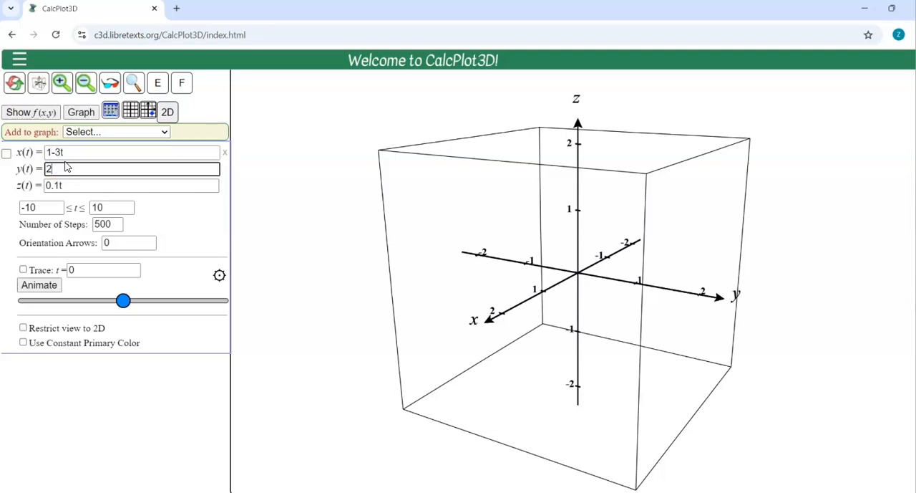
{"action": "key", "text": "Tab"}
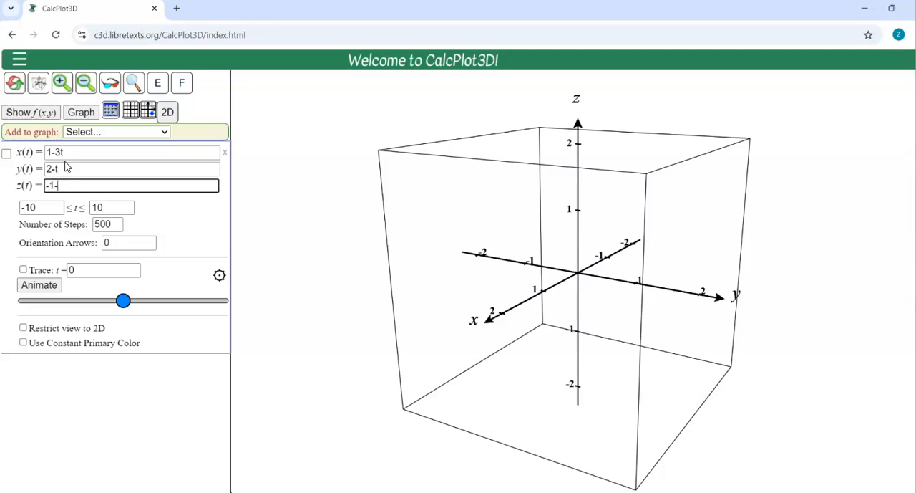
{"action": "left_click", "coordinate": [6, 153]}
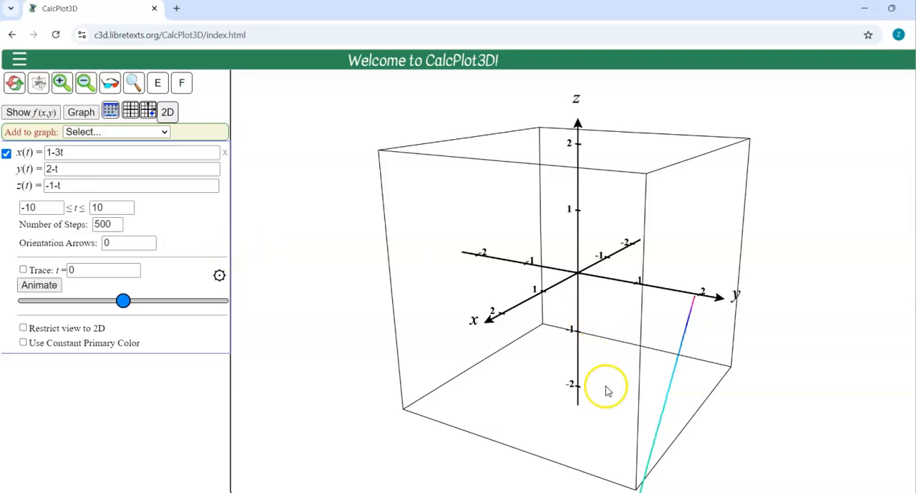
Step: Zoom the graph out two levels and examine the line from several angles along with the constant terms of its equations
{"action": "left_click", "coordinate": [85, 84]}
{"action": "left_click", "coordinate": [85, 83]}
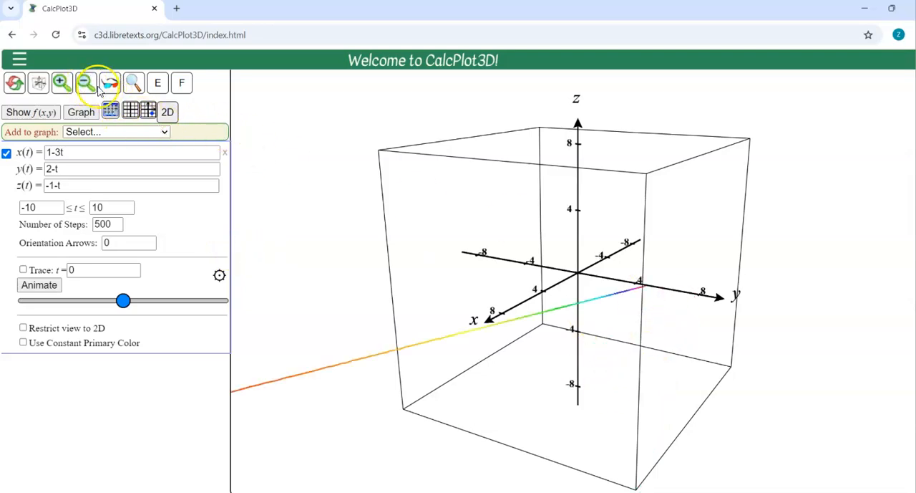
{"action": "left_click_drag", "start_coordinate": [302, 208], "coordinate": [304, 209]}
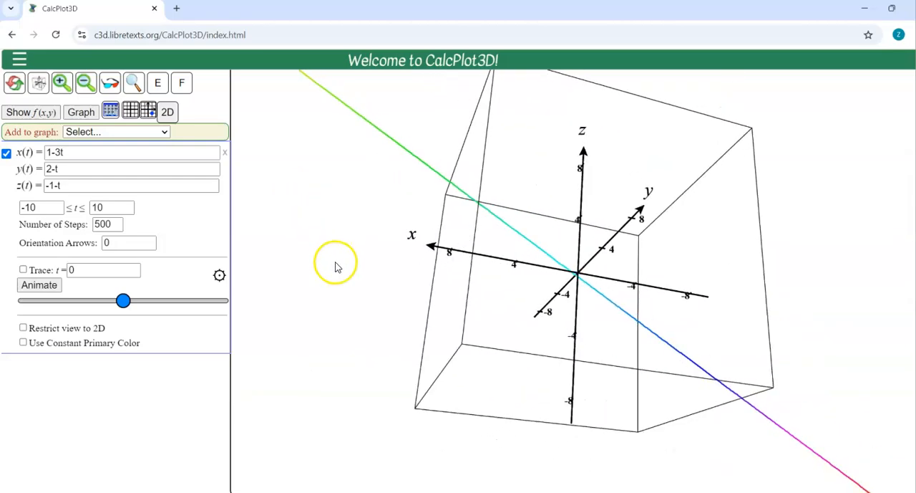
{"action": "left_click", "coordinate": [323, 240]}
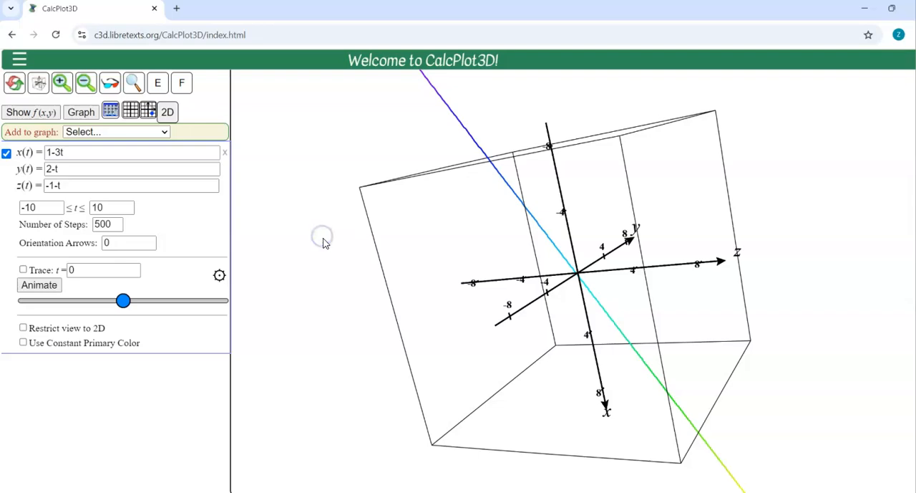
{"action": "key", "text": "Home"}
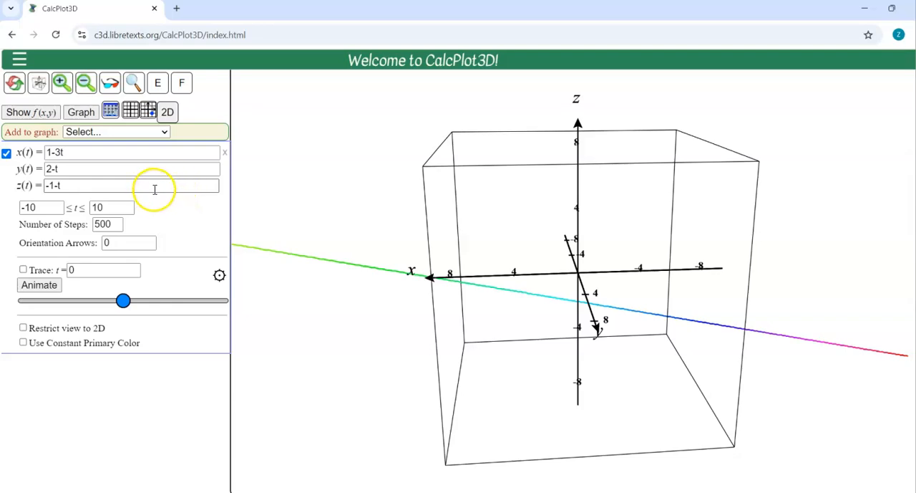
{"action": "left_click", "coordinate": [46, 152]}
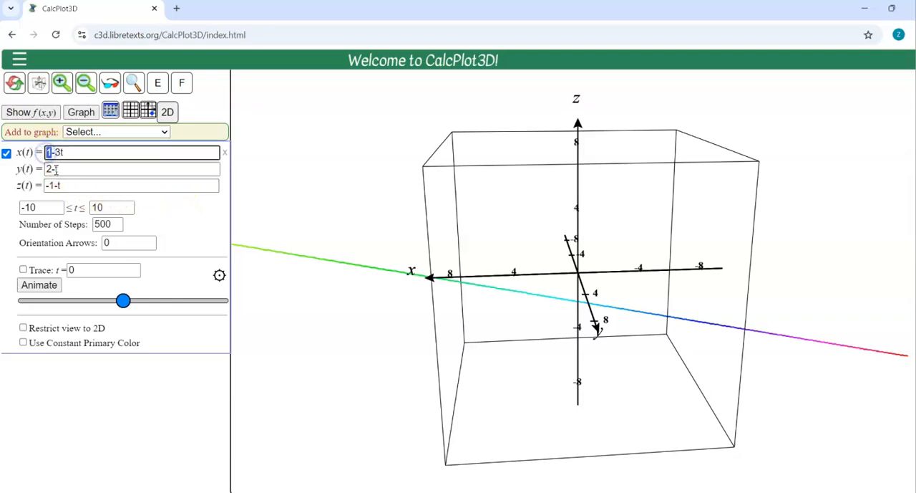
{"action": "left_click", "coordinate": [48, 168]}
{"action": "left_click", "coordinate": [46, 185]}
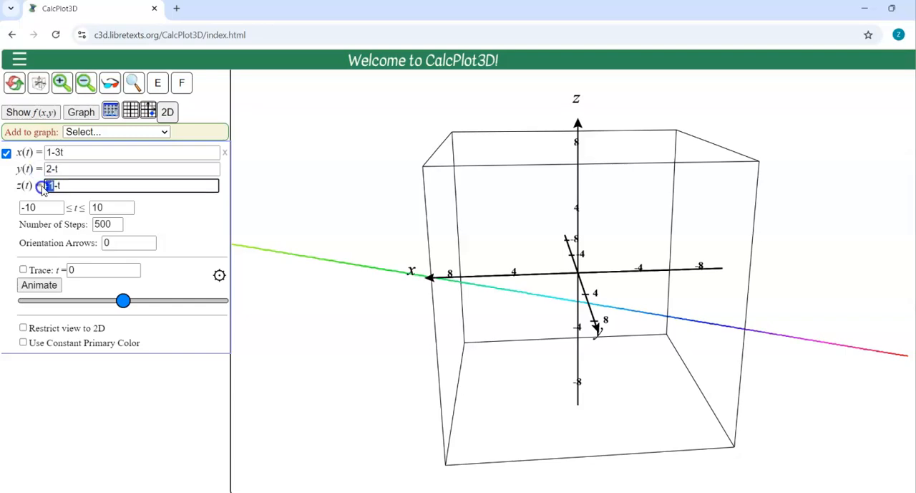
Step: Add the point (1,2,-1) to the graph and display it
{"action": "left_click", "coordinate": [136, 131]}
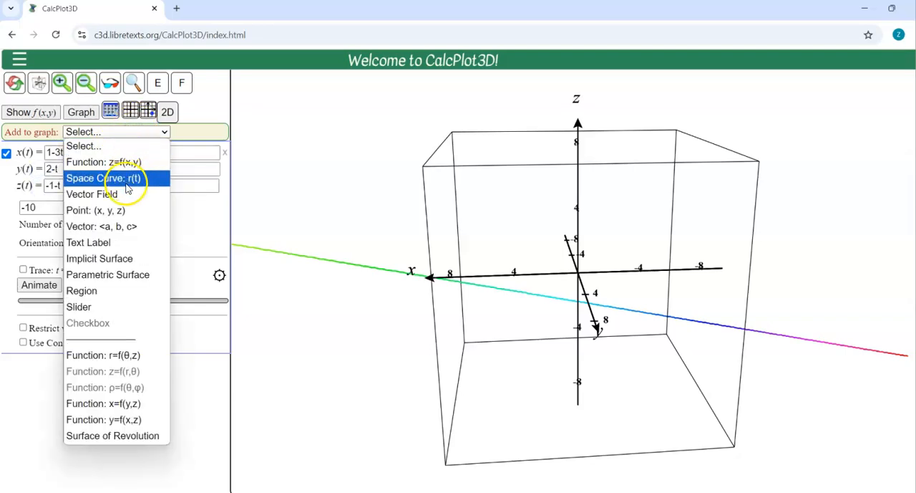
{"action": "left_click", "coordinate": [119, 215]}
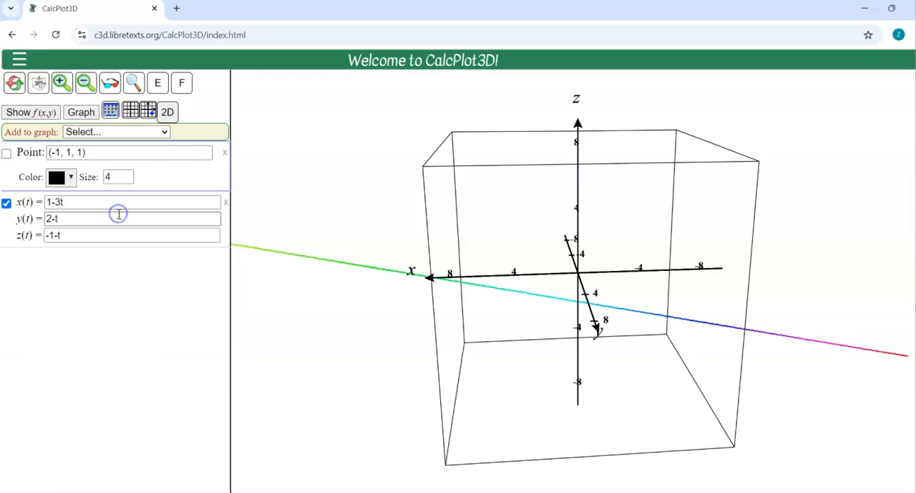
{"action": "left_click_drag", "start_coordinate": [143, 152], "coordinate": [27, 163]}
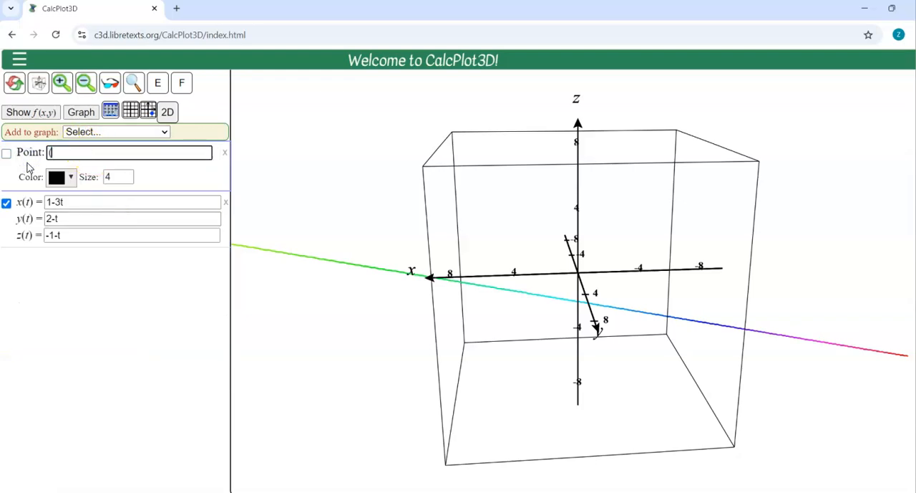
{"action": "key", "text": "Return"}
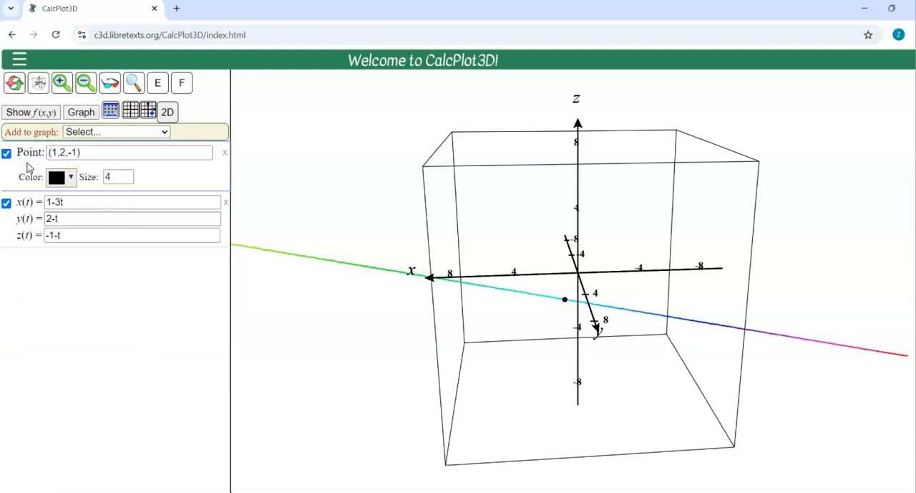
{"action": "left_click", "coordinate": [476, 313]}
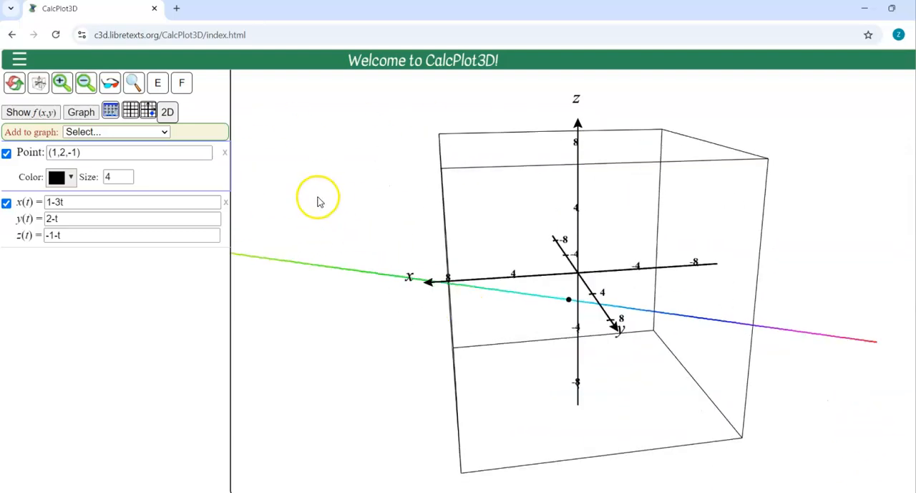
Step: Add the vector <-3,-1,-1> to the graph with its initial point at (1,2,-1)
{"action": "left_click", "coordinate": [123, 131]}
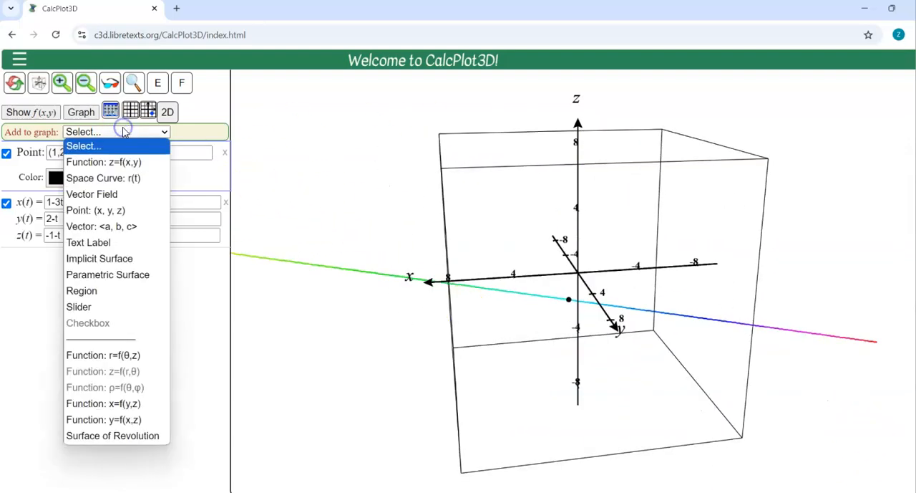
{"action": "left_click", "coordinate": [116, 227]}
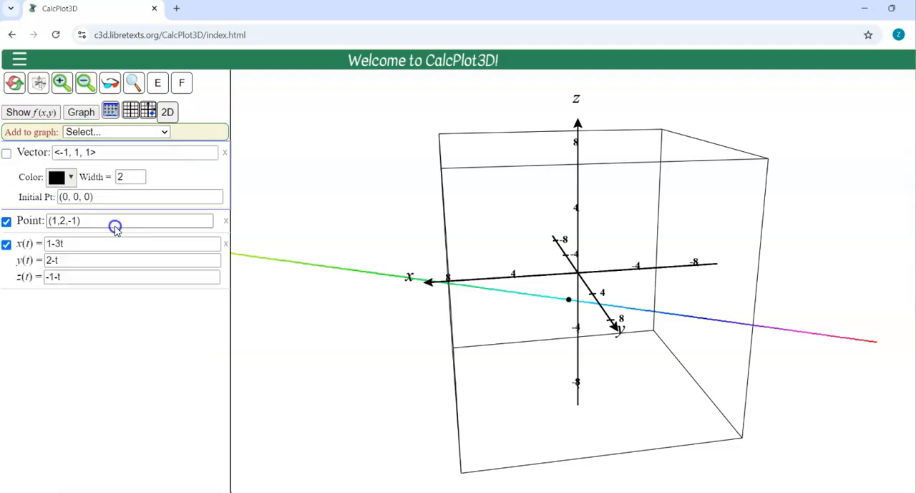
{"action": "left_click", "coordinate": [90, 152]}
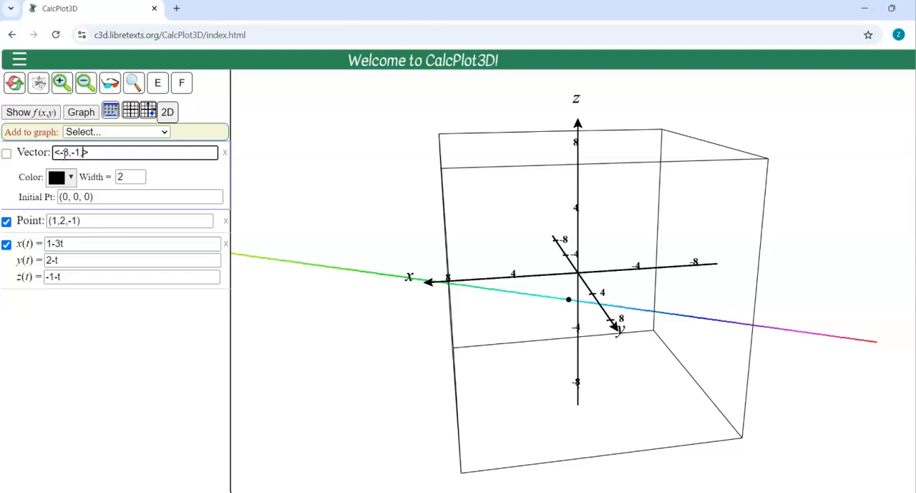
{"action": "left_click", "coordinate": [6, 152]}
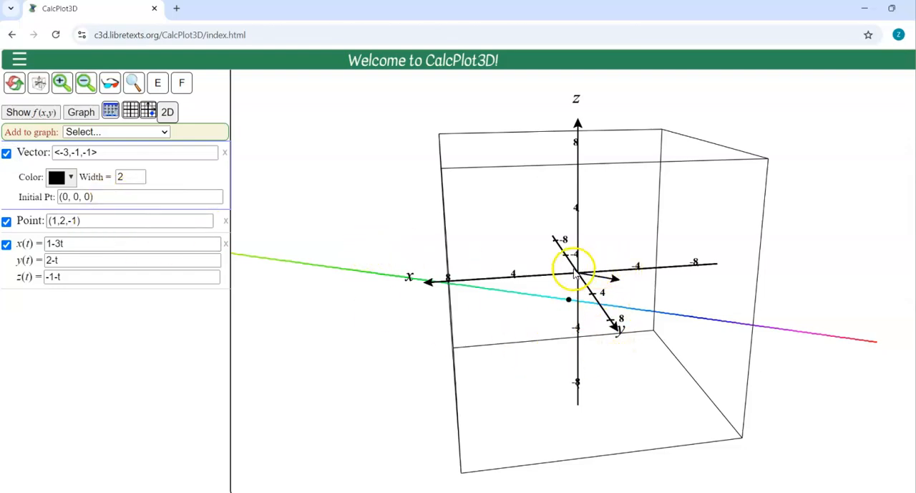
{"action": "left_click_drag", "start_coordinate": [112, 198], "coordinate": [69, 196]}
{"action": "type", "text": "1,2,-1"}
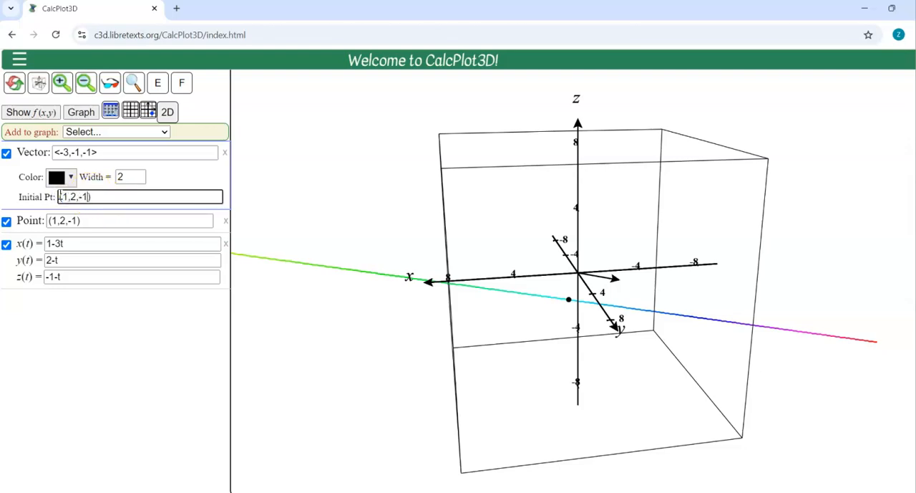
{"action": "key", "text": "Return"}
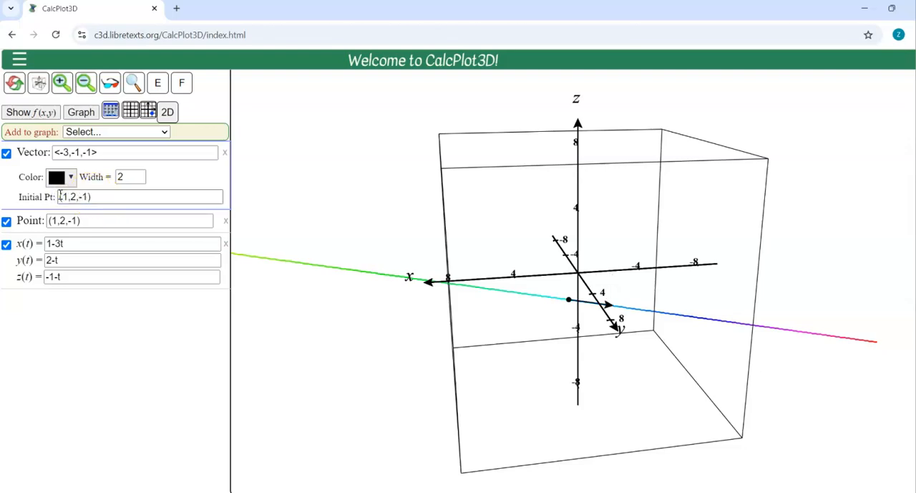
Step: Inspect the vector along the line from several angles, and remove both the vector and the point from the graph
{"action": "key", "text": "Left"}
{"action": "key", "text": "Left"}
{"action": "key", "text": "Left"}
{"action": "key", "text": "Left"}
{"action": "key", "text": "Left"}
{"action": "key", "text": "Left"}
{"action": "key", "text": "Left"}
{"action": "key", "text": "Left"}
{"action": "key", "text": "Left"}
{"action": "key", "text": "Left"}
{"action": "key", "text": "Left"}
{"action": "key", "text": "Left"}
{"action": "key", "text": "Left"}
{"action": "key", "text": "Left"}
{"action": "key", "text": "Left"}
{"action": "key", "text": "Left"}
{"action": "key", "text": "Left"}
{"action": "key", "text": "Left"}
{"action": "key", "text": "Left"}
{"action": "key", "text": "Left"}
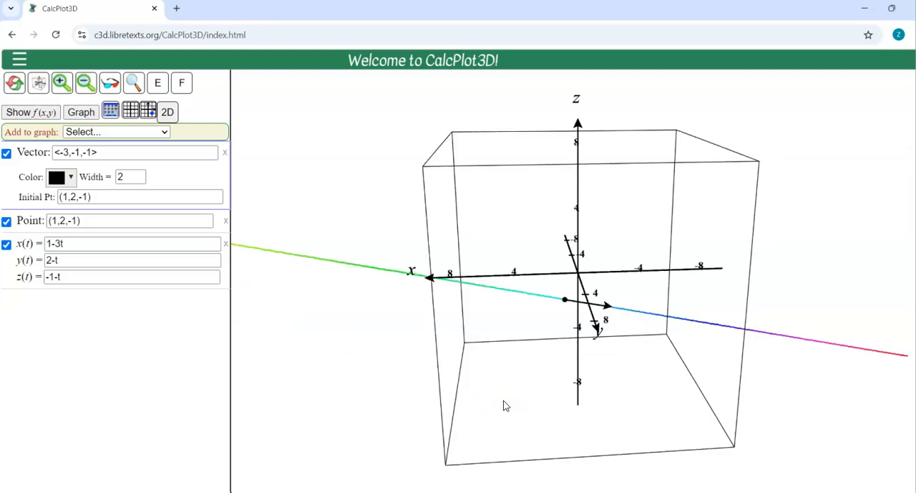
{"action": "key", "text": "Left"}
{"action": "key", "text": "Left"}
{"action": "key", "text": "Left"}
{"action": "key", "text": "Left"}
{"action": "key", "text": "Left"}
{"action": "key", "text": "Left"}
{"action": "key", "text": "Left"}
{"action": "key", "text": "Left"}
{"action": "key", "text": "Left"}
{"action": "key", "text": "Left"}
{"action": "key", "text": "Left"}
{"action": "key", "text": "Left"}
{"action": "key", "text": "Left"}
{"action": "key", "text": "Left"}
{"action": "key", "text": "Left"}
{"action": "key", "text": "Left"}
{"action": "key", "text": "Left"}
{"action": "key", "text": "Left"}
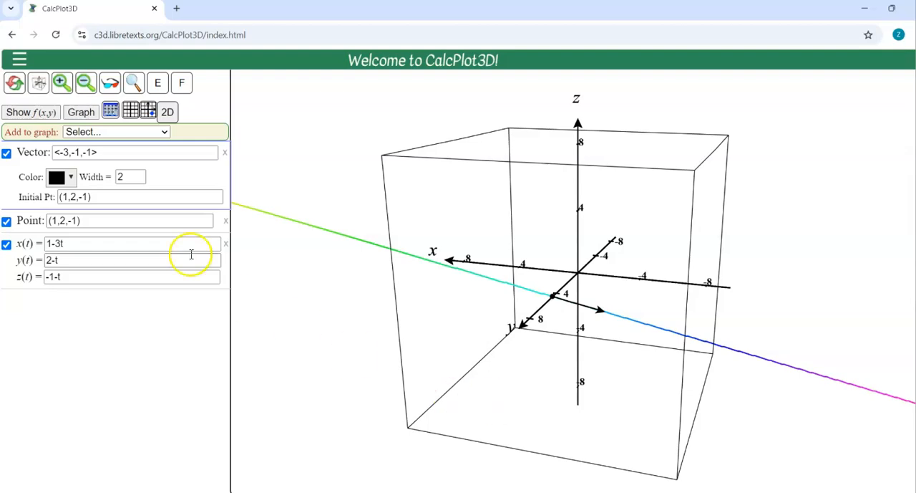
{"action": "left_click", "coordinate": [225, 153]}
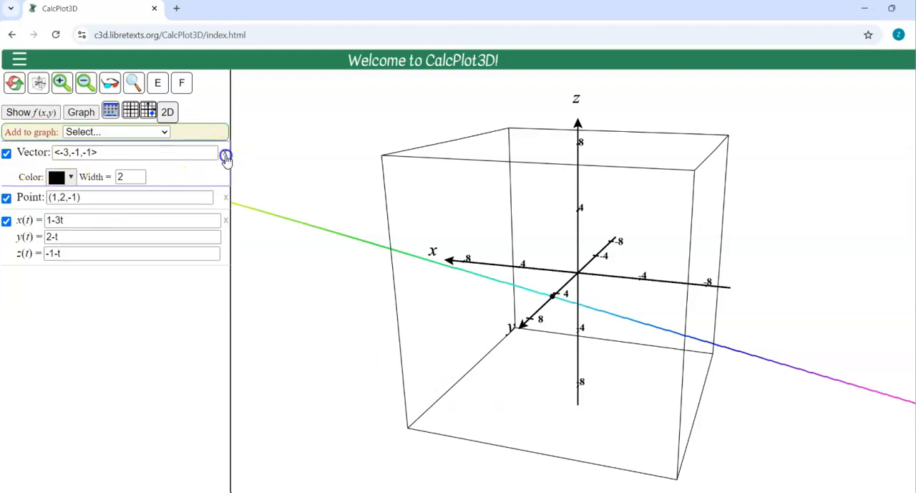
{"action": "left_click", "coordinate": [225, 153]}
Step: Add a second space curve with x(t)=11+4t, y(t)=1-3t, z(t)=3+2t and display it on the graph
{"action": "left_click", "coordinate": [148, 133]}
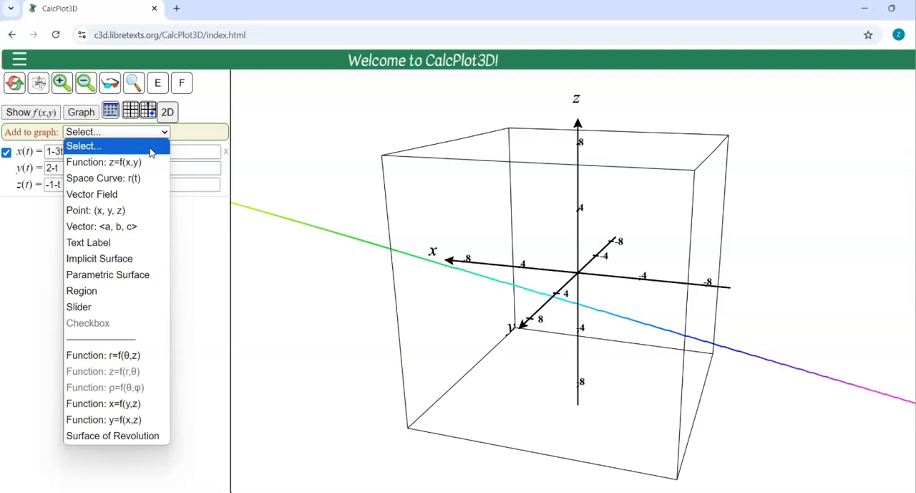
{"action": "left_click", "coordinate": [140, 177]}
{"action": "left_click", "coordinate": [92, 159]}
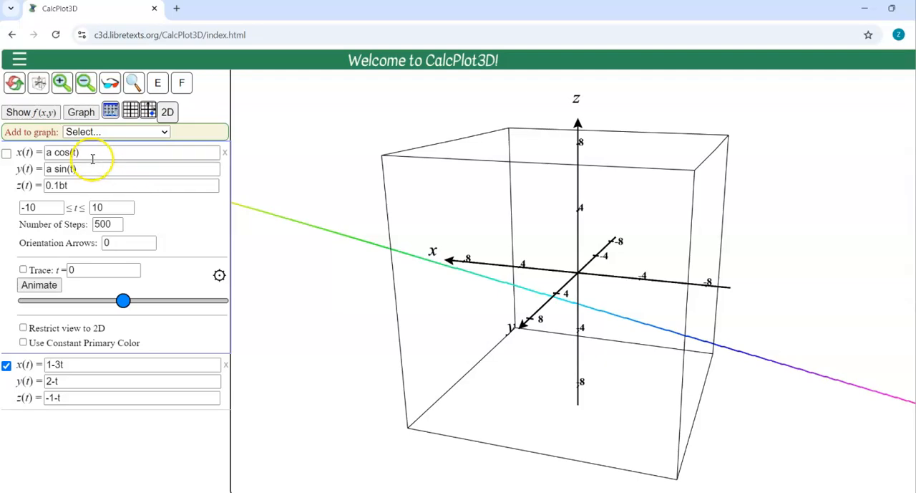
{"action": "left_click_drag", "start_coordinate": [92, 159], "coordinate": [22, 152]}
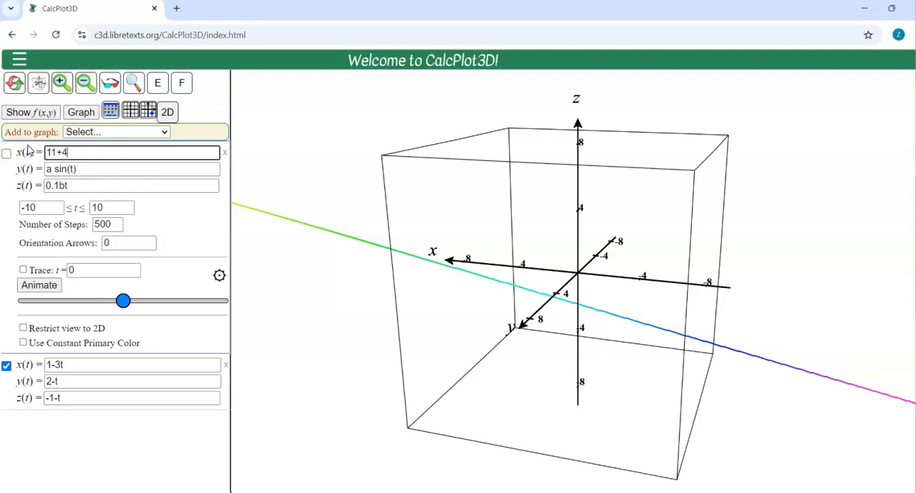
{"action": "key", "text": "Tab"}
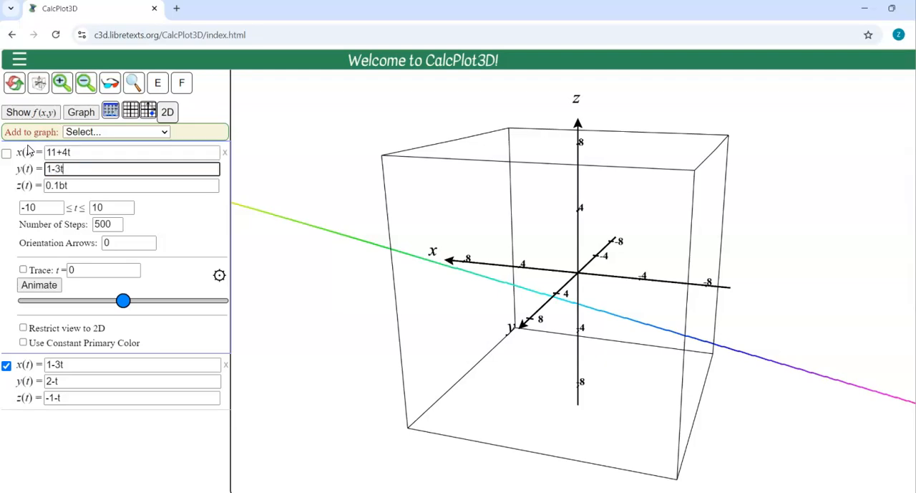
{"action": "key", "text": "Tab"}
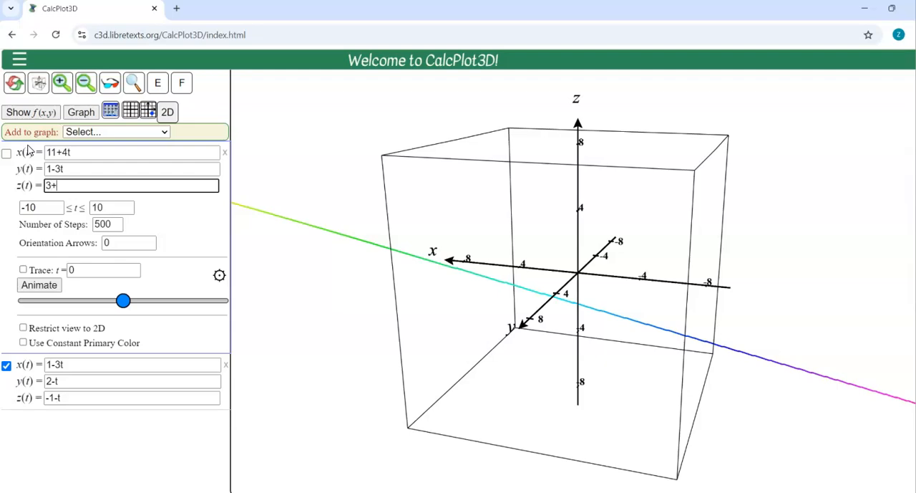
{"action": "left_click", "coordinate": [6, 152]}
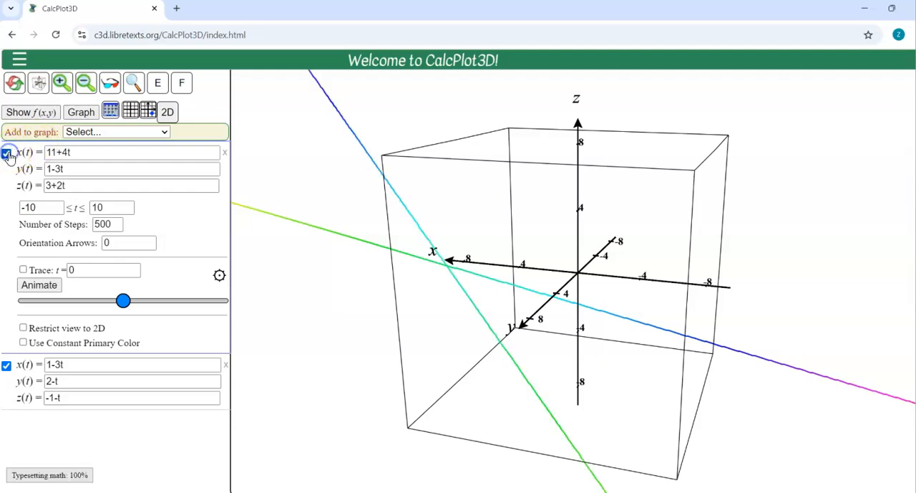
Step: Give both lines a constant primary color, blue for the 11+4t line and red for the 1-3t line
{"action": "left_click", "coordinate": [23, 342]}
{"action": "left_click", "coordinate": [9, 390]}
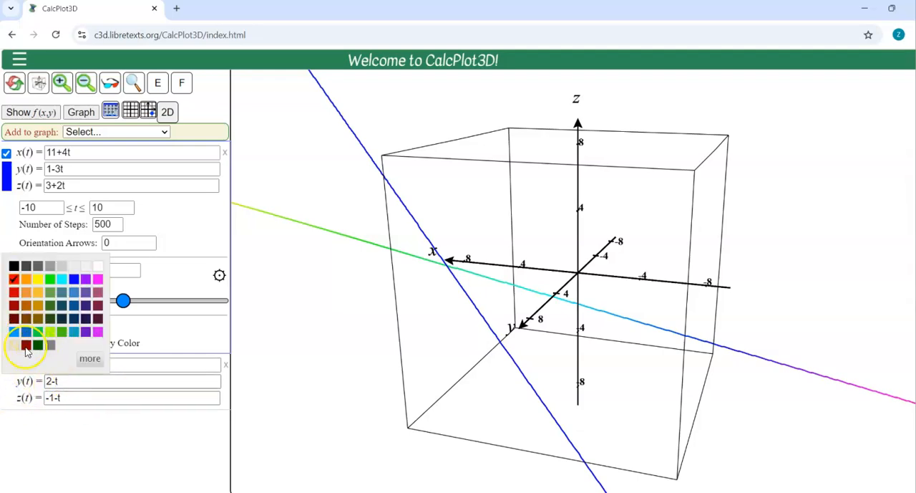
{"action": "left_click", "coordinate": [15, 397]}
{"action": "left_click", "coordinate": [223, 386]}
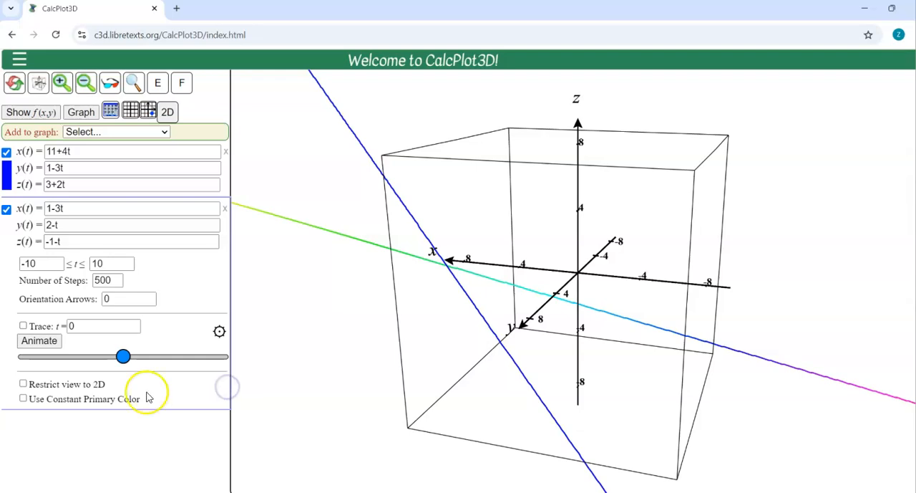
{"action": "left_click", "coordinate": [107, 399]}
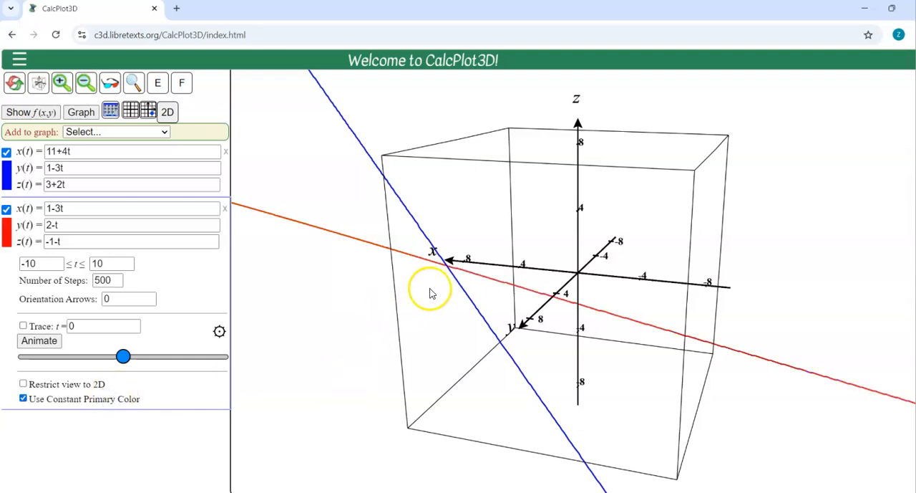
Step: Examine the blue and red lines from several angles to judge whether they intersect
{"action": "left_click", "coordinate": [433, 314]}
{"action": "key", "text": "Left"}
{"action": "key", "text": "Left"}
{"action": "key", "text": "Left"}
{"action": "key", "text": "Left"}
{"action": "key", "text": "Left"}
{"action": "key", "text": "Left"}
{"action": "key", "text": "Left"}
{"action": "key", "text": "Left"}
{"action": "key", "text": "Left"}
{"action": "key", "text": "Left"}
{"action": "key", "text": "Left"}
{"action": "key", "text": "Left"}
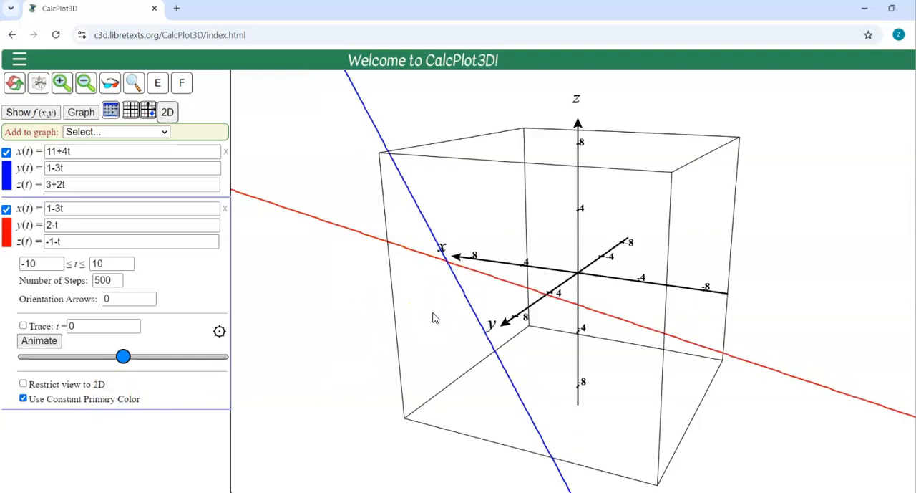
{"action": "key", "text": "Left"}
{"action": "key", "text": "Left"}
{"action": "key", "text": "Left"}
{"action": "key", "text": "Left"}
{"action": "key", "text": "Left"}
{"action": "key", "text": "Left"}
{"action": "key", "text": "Left"}
{"action": "key", "text": "Left"}
{"action": "key", "text": "Left"}
{"action": "key", "text": "Left"}
{"action": "key", "text": "Left"}
{"action": "key", "text": "Left"}
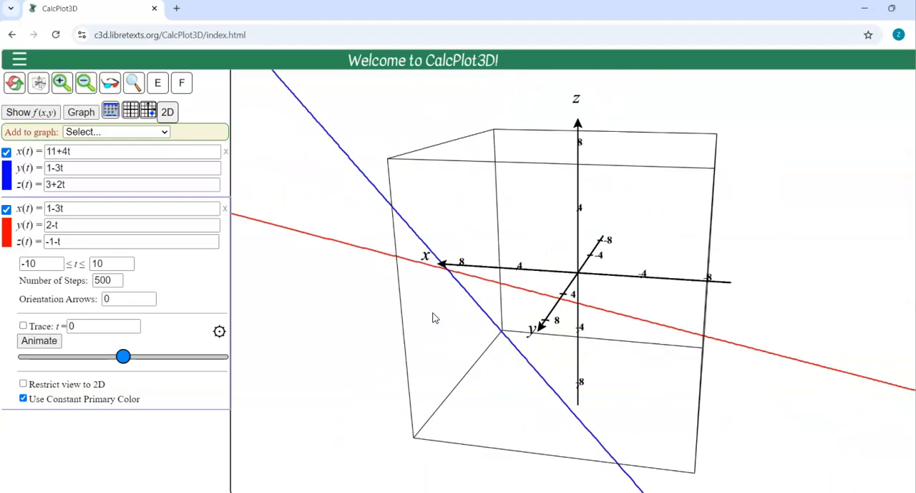
Step: Add the point (7,4, 1) to the graph of the two lines and display it
{"action": "left_click", "coordinate": [438, 307]}
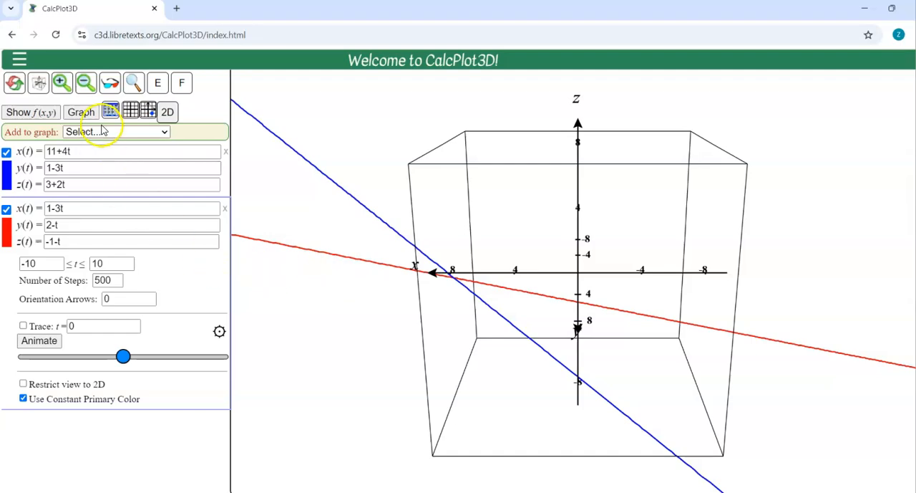
{"action": "left_click", "coordinate": [137, 132]}
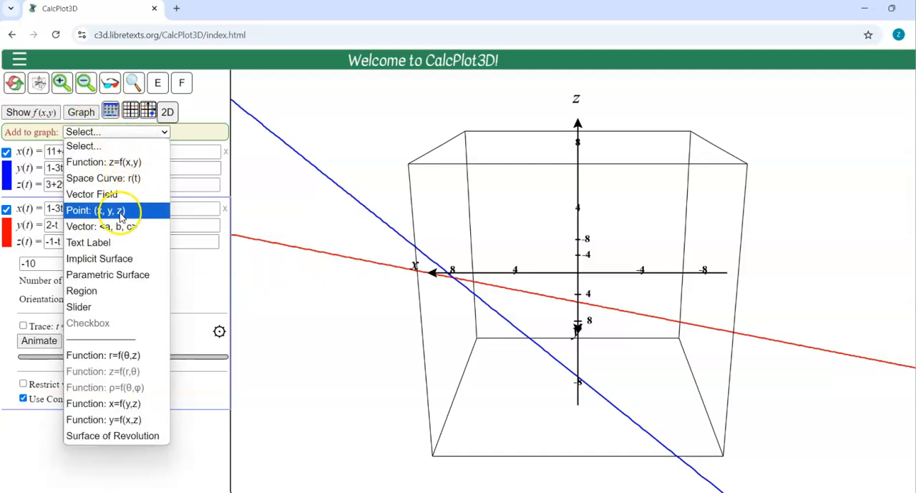
{"action": "left_click", "coordinate": [118, 214]}
{"action": "left_click_drag", "start_coordinate": [71, 153], "coordinate": [56, 153]}
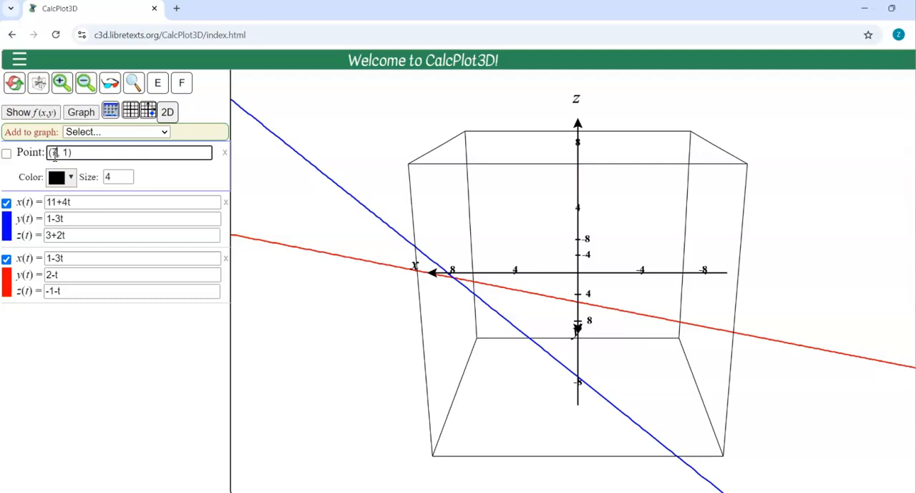
{"action": "key", "text": "Return"}
{"action": "left_click_drag", "start_coordinate": [445, 346], "coordinate": [445, 348]}
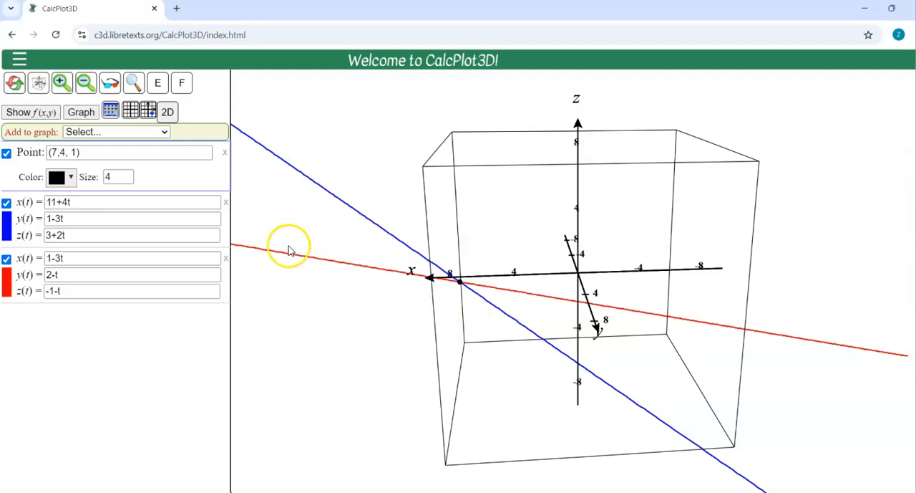
Step: Animate the trace along the blue 11+4t line, replay it from another viewing angle, and stop it
{"action": "left_click", "coordinate": [228, 223]}
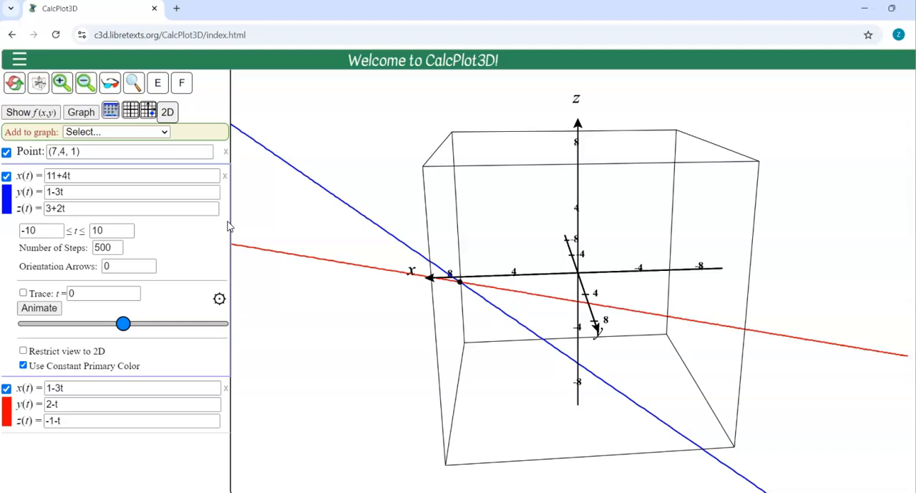
{"action": "left_click", "coordinate": [39, 308]}
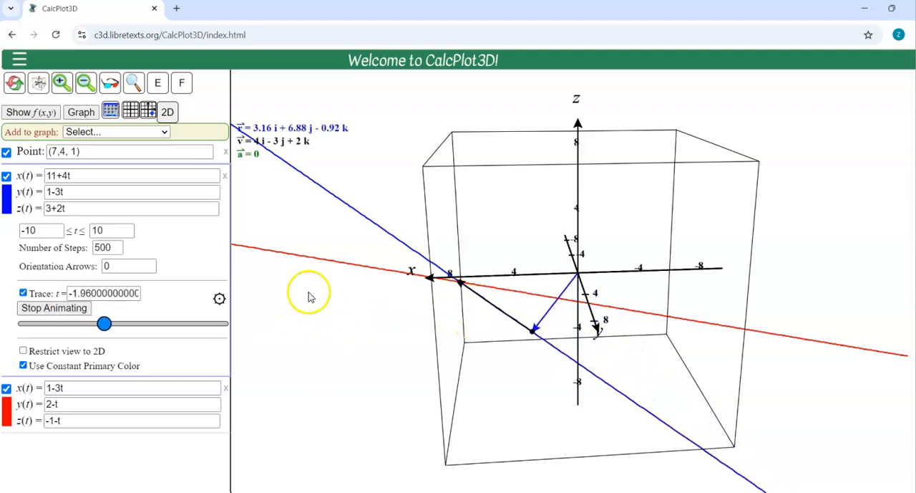
{"action": "left_click", "coordinate": [88, 308]}
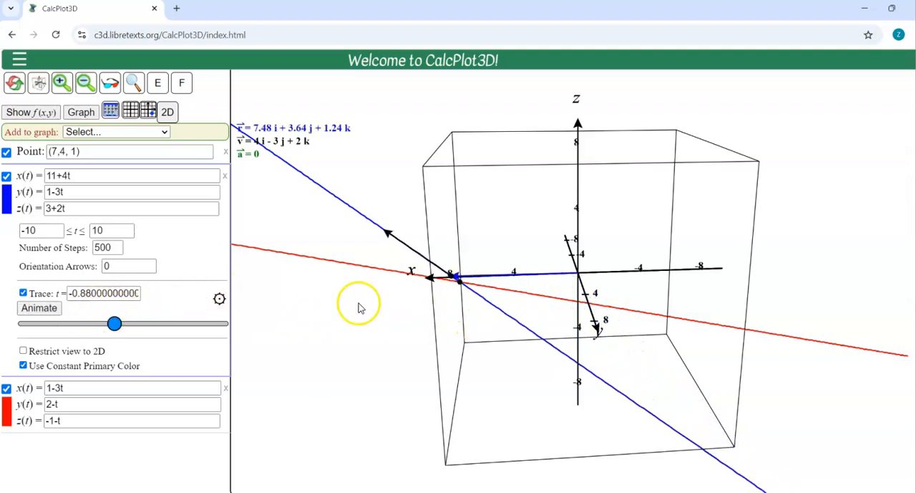
{"action": "mouse_move", "coordinate": [453, 277]}
{"action": "left_mouse_down"}
{"action": "mouse_move", "coordinate": [459, 282]}
{"action": "mouse_move", "coordinate": [431, 266]}
{"action": "left_mouse_up"}
{"action": "left_click", "coordinate": [48, 315]}
{"action": "left_click_drag", "start_coordinate": [54, 230], "coordinate": [13, 230]}
{"action": "left_click", "coordinate": [128, 348]}
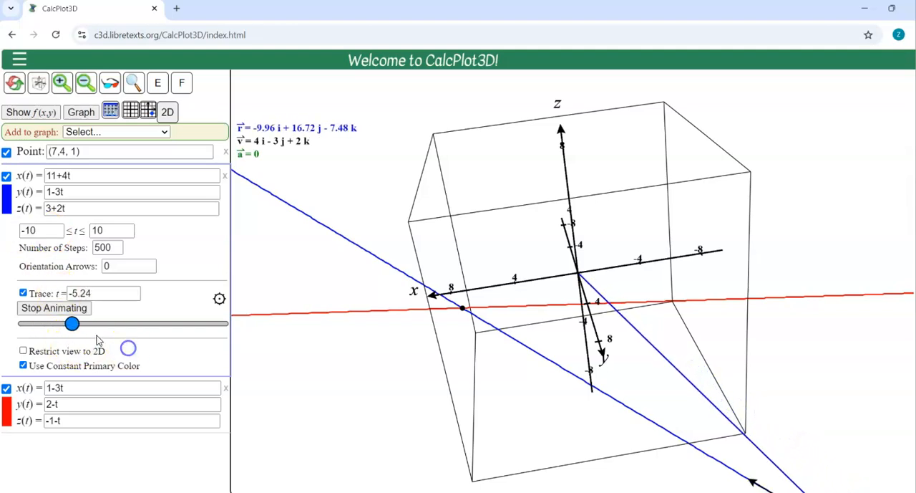
{"action": "left_click", "coordinate": [56, 308]}
Step: Animate the trace along the red 1-3t line and stop it near the point (7,4, 1)
{"action": "left_click", "coordinate": [225, 414]}
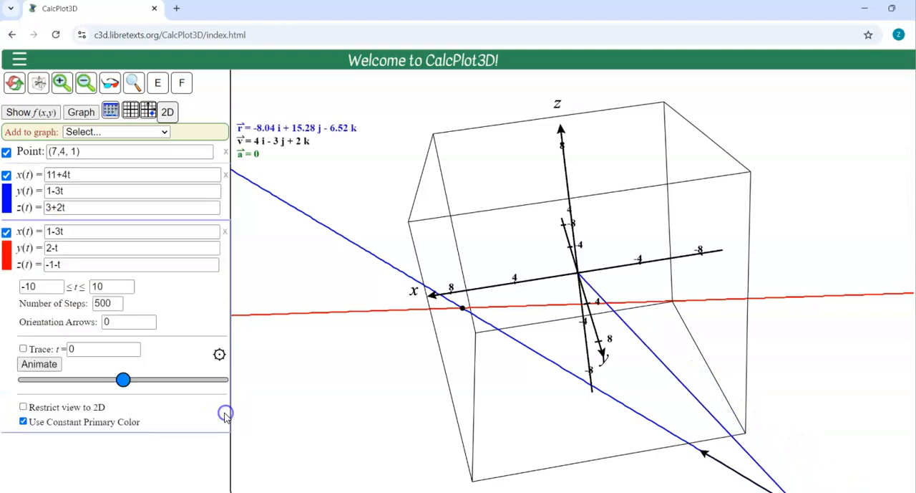
{"action": "left_click", "coordinate": [39, 365]}
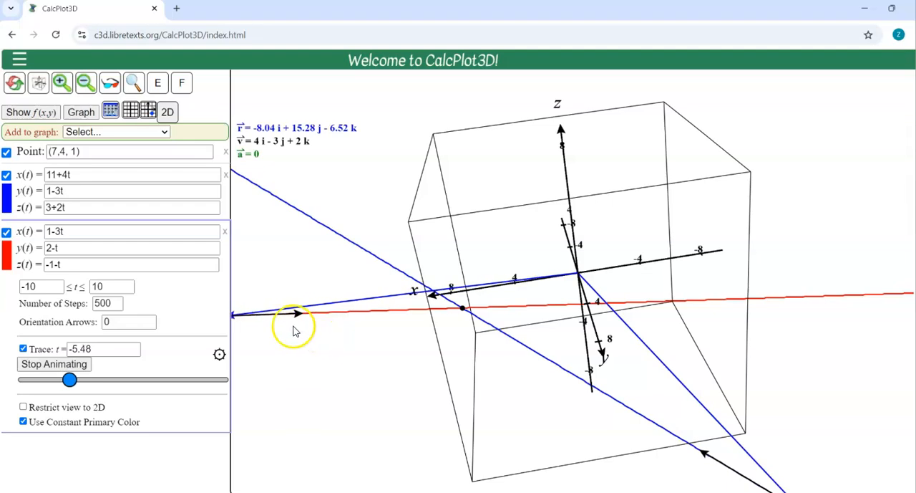
{"action": "left_click", "coordinate": [66, 363]}
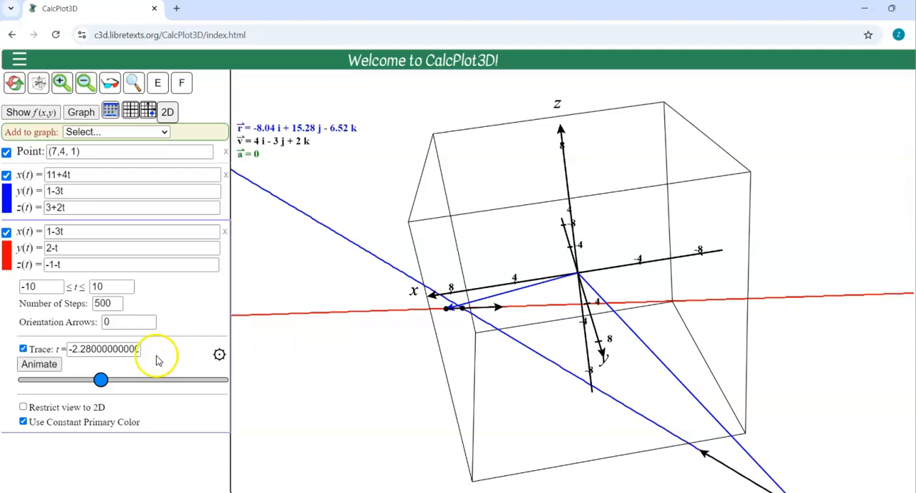
{"action": "left_click", "coordinate": [44, 285]}
{"action": "left_click", "coordinate": [114, 285]}
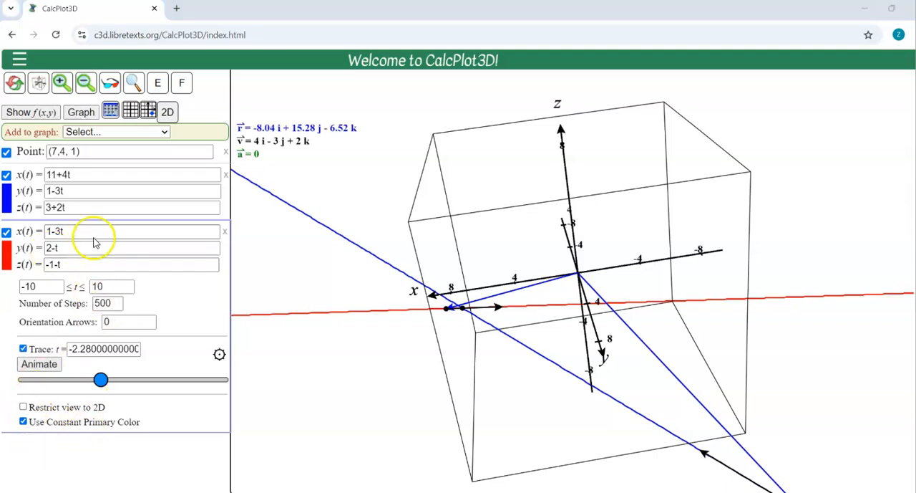
Step: Reset the app and remove the default surface so the 3D plot is empty
{"action": "left_click", "coordinate": [14, 84]}
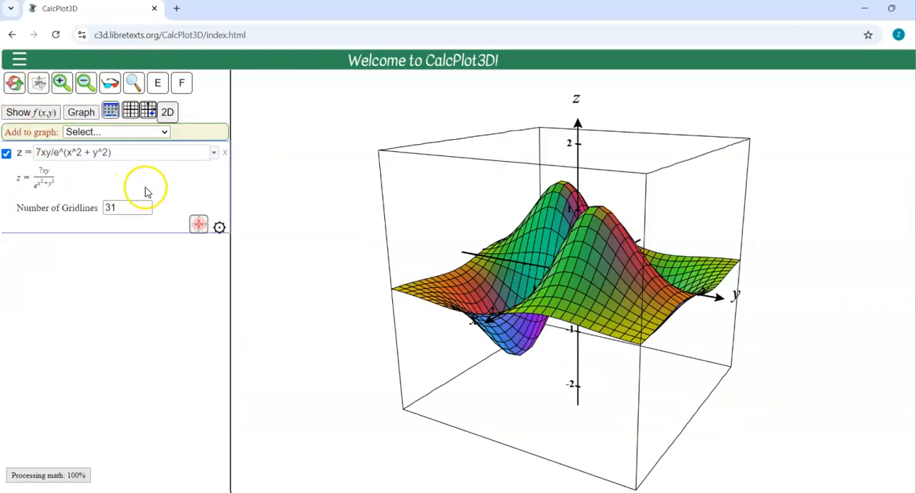
{"action": "left_click", "coordinate": [229, 153]}
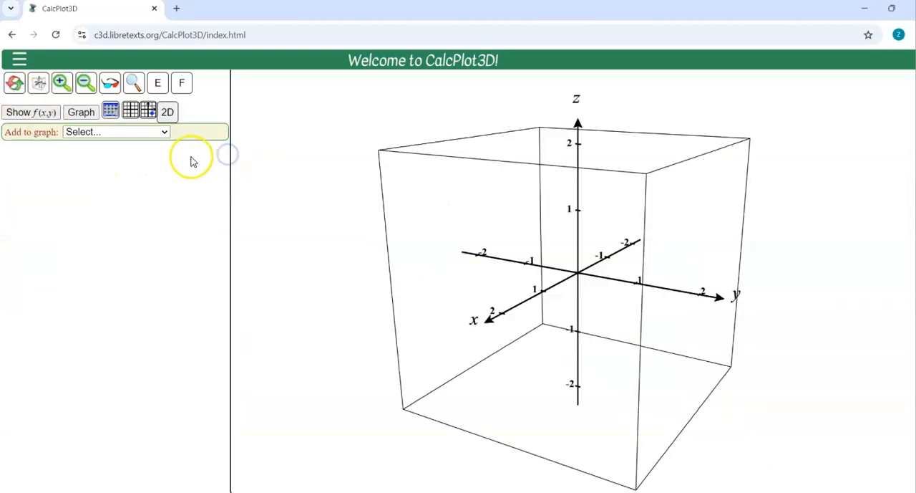
{"action": "left_click", "coordinate": [164, 133]}
{"action": "left_click", "coordinate": [165, 166]}
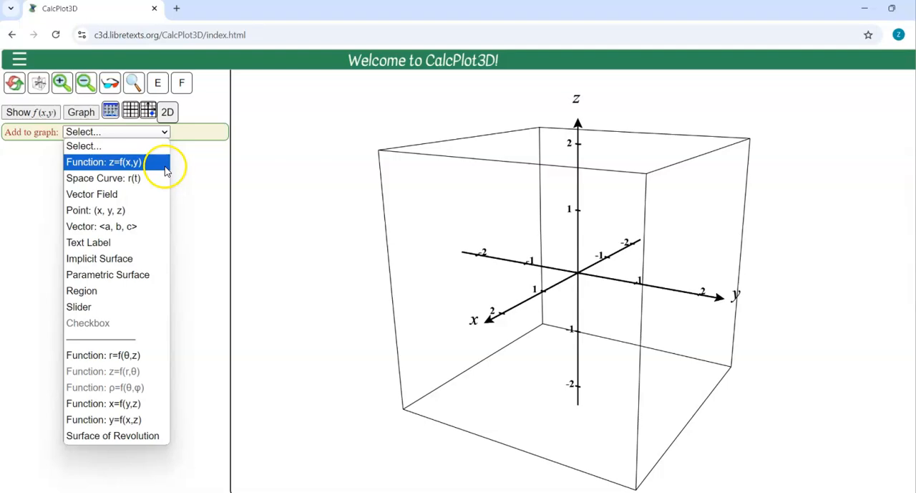
{"action": "left_click", "coordinate": [165, 166]}
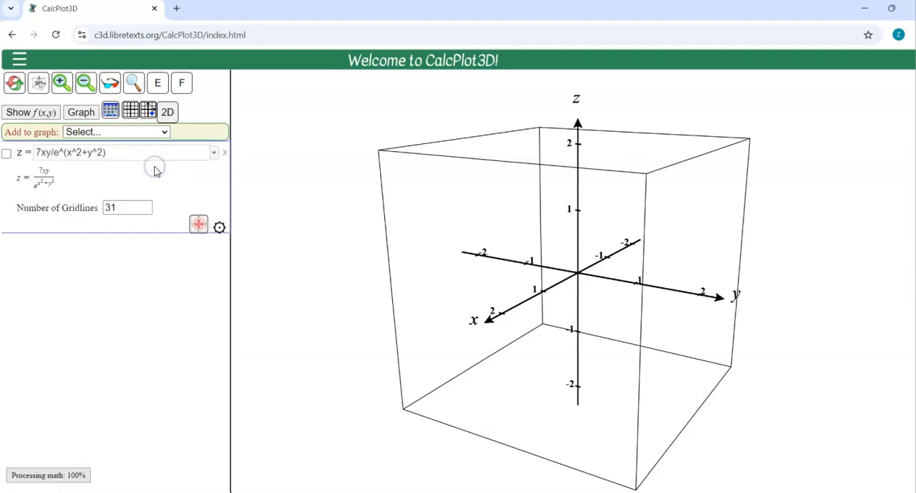
{"action": "left_click", "coordinate": [136, 154]}
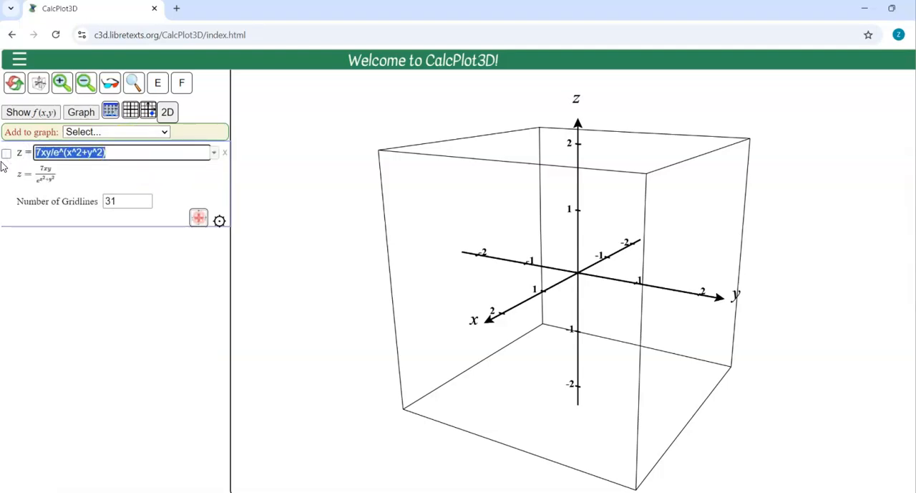
{"action": "left_click", "coordinate": [224, 152]}
Step: Add an implicit surface with the equation x+2y-2z=7 and graph it
{"action": "left_click", "coordinate": [131, 133]}
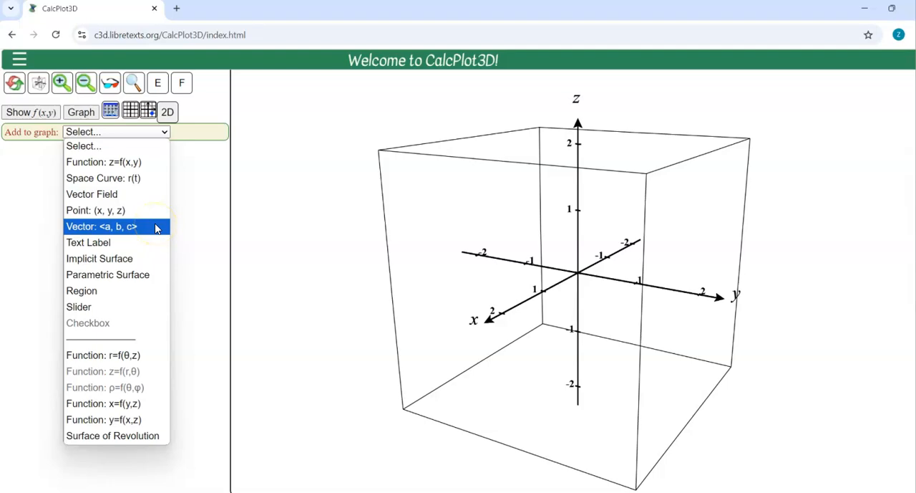
{"action": "left_click", "coordinate": [130, 258]}
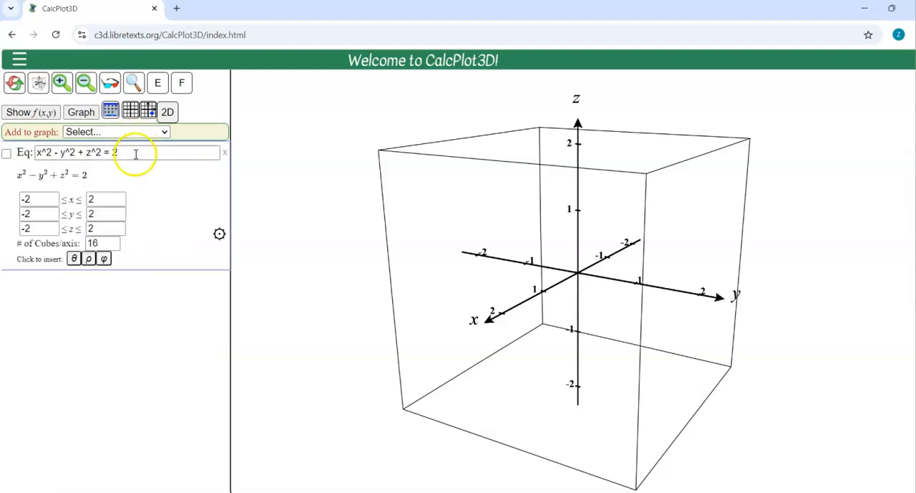
{"action": "left_click_drag", "start_coordinate": [135, 152], "coordinate": [25, 160]}
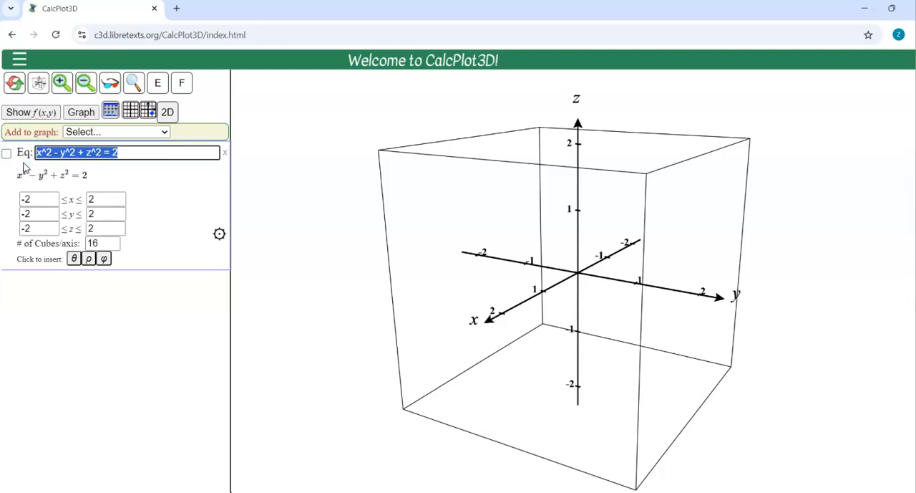
{"action": "type", "text": "x"}
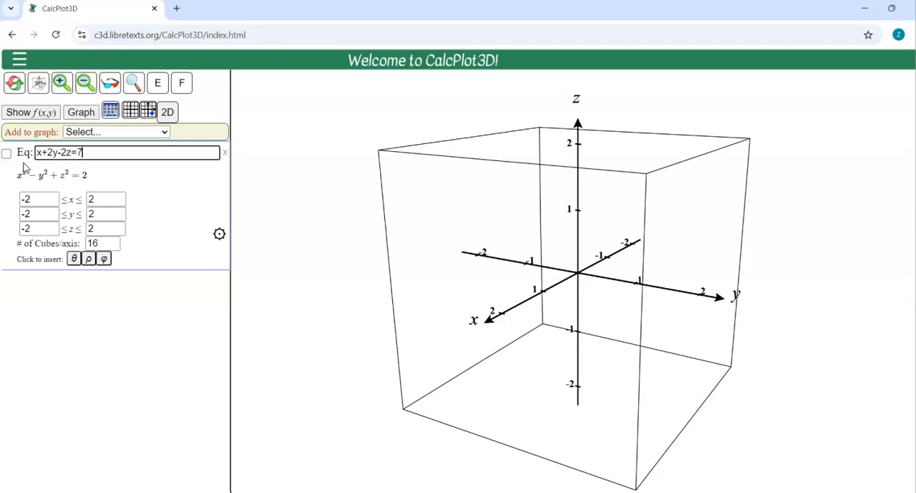
{"action": "type", "text": "+2y-2z=7"}
{"action": "key", "text": "Return"}
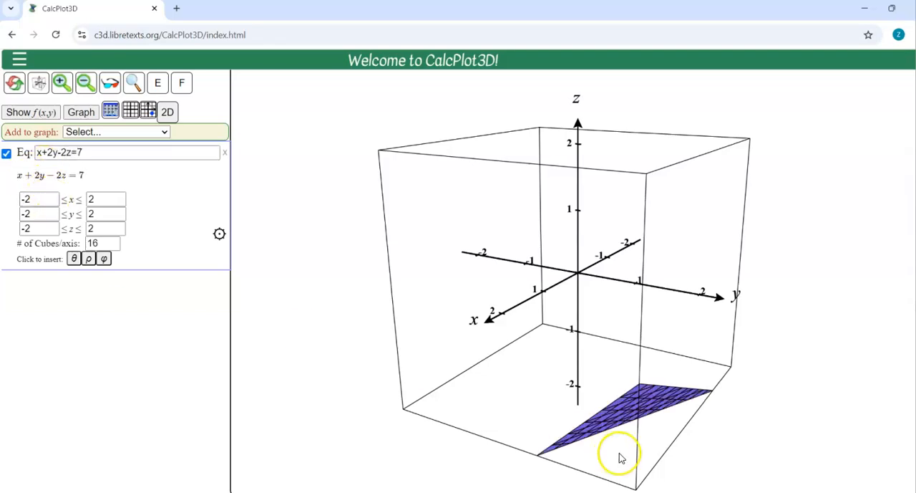
Step: Zoom the plot out to a range of -8 to 8 on every axis and examine the plane from several angles
{"action": "left_click", "coordinate": [85, 83]}
{"action": "key", "text": "Right"}
{"action": "key", "text": "Right"}
{"action": "key", "text": "Right"}
{"action": "key", "text": "Right"}
{"action": "key", "text": "Right"}
{"action": "key", "text": "Right"}
{"action": "key", "text": "Right"}
{"action": "key", "text": "Right"}
{"action": "key", "text": "Right"}
{"action": "key", "text": "Right"}
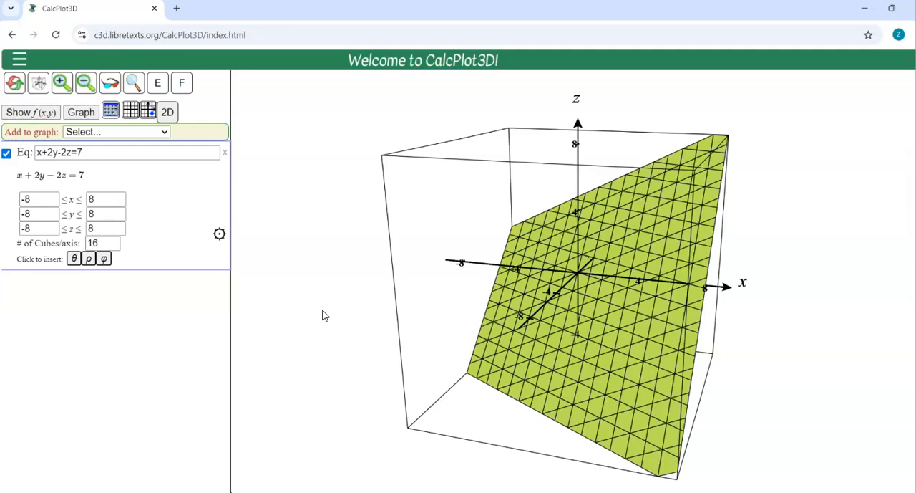
{"action": "key", "text": "Right"}
{"action": "key", "text": "Right"}
{"action": "key", "text": "Right"}
{"action": "key", "text": "Right"}
{"action": "key", "text": "Right"}
{"action": "key", "text": "Right"}
{"action": "key", "text": "Right"}
{"action": "key", "text": "Right"}
{"action": "key", "text": "Right"}
{"action": "key", "text": "Right"}
{"action": "key", "text": "Right"}
{"action": "key", "text": "Right"}
{"action": "key", "text": "Right"}
{"action": "key", "text": "Right"}
{"action": "key", "text": "Right"}
{"action": "key", "text": "Right"}
{"action": "key", "text": "Right"}
{"action": "key", "text": "Right"}
{"action": "key", "text": "Right"}
{"action": "key", "text": "Right"}
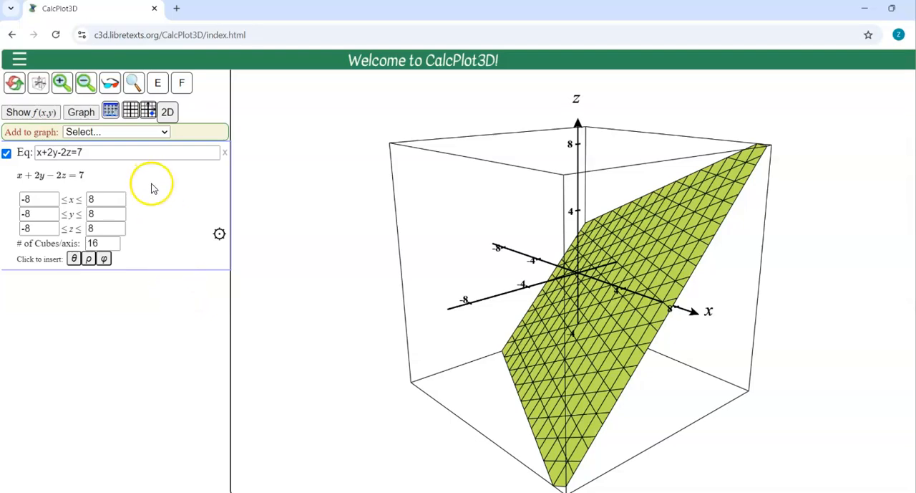
Step: Add a space curve and enter its starting point as x(t)=2, y(t)=0, z(t)=2
{"action": "left_click", "coordinate": [147, 132]}
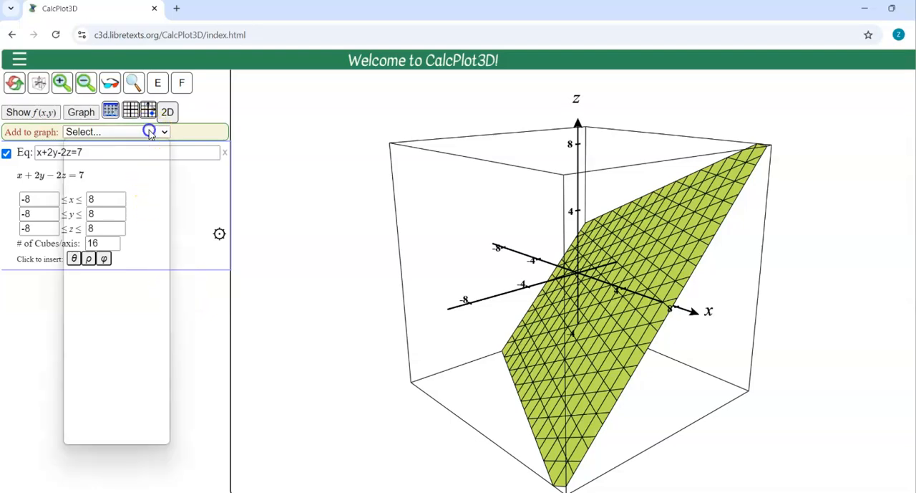
{"action": "left_click", "coordinate": [132, 179]}
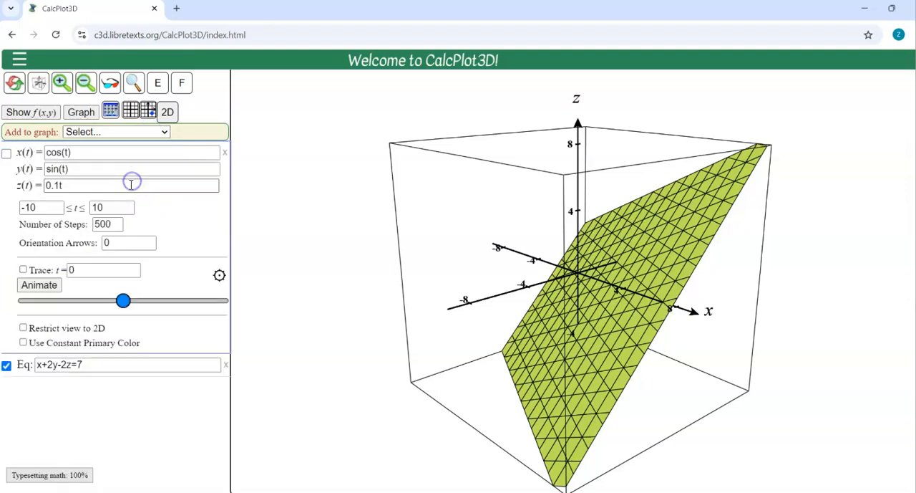
{"action": "type", "text": "2"}
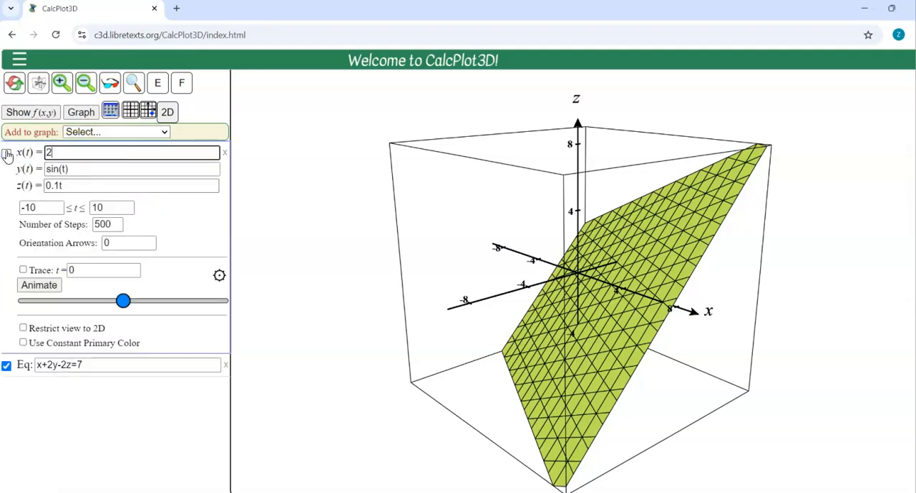
{"action": "key", "text": "Tab"}
{"action": "type", "text": "0"}
{"action": "key", "text": "Tab"}
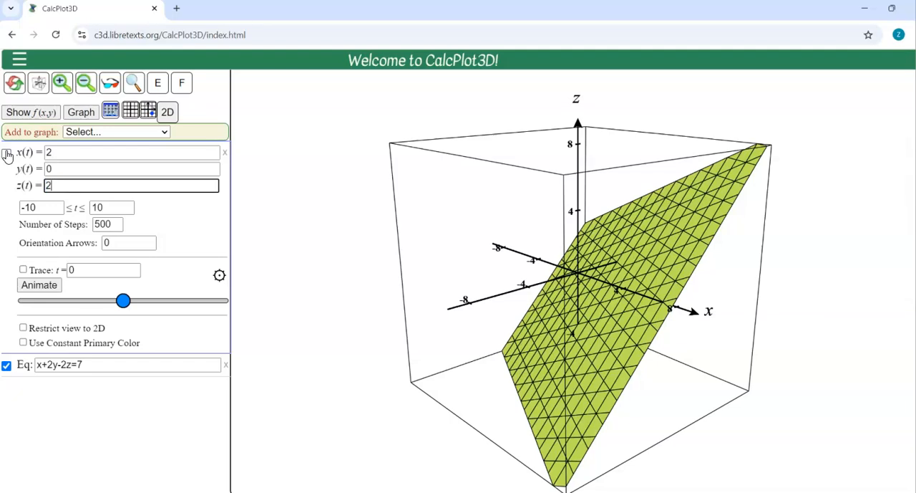
Step: Change the space curve to x(t)=2+t, y(t)=2t, z(t)=2-2t and display it in a constant primary color
{"action": "left_click", "coordinate": [61, 152]}
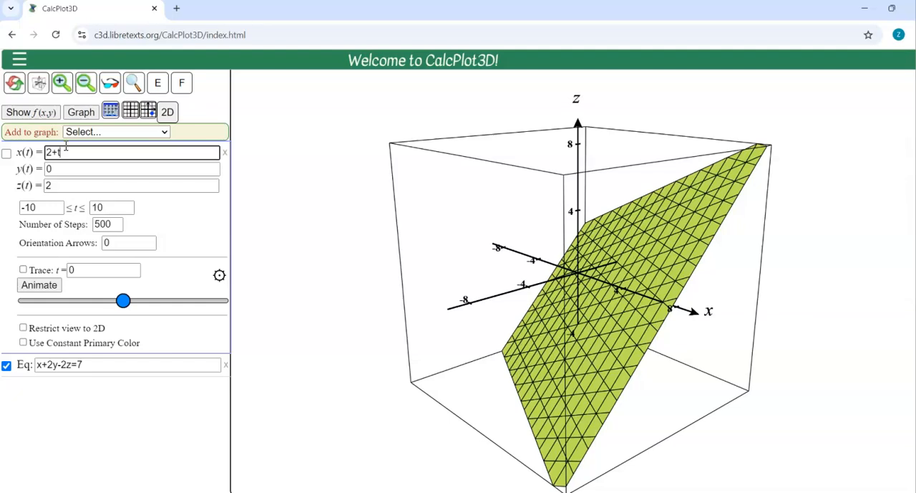
{"action": "key", "text": "Tab"}
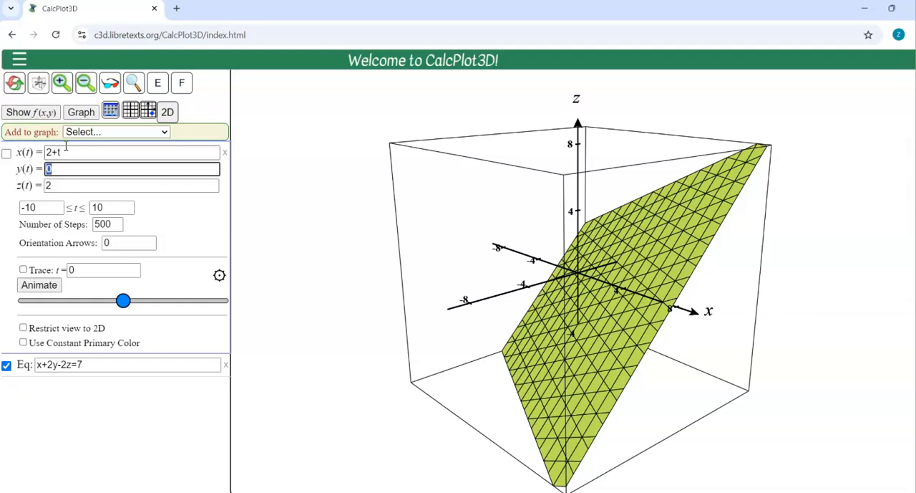
{"action": "key", "text": "Tab"}
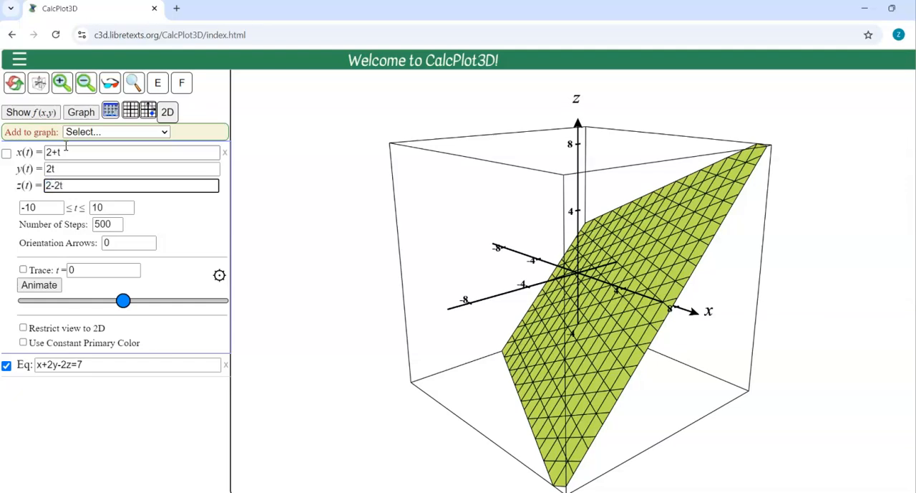
{"action": "left_click", "coordinate": [6, 154]}
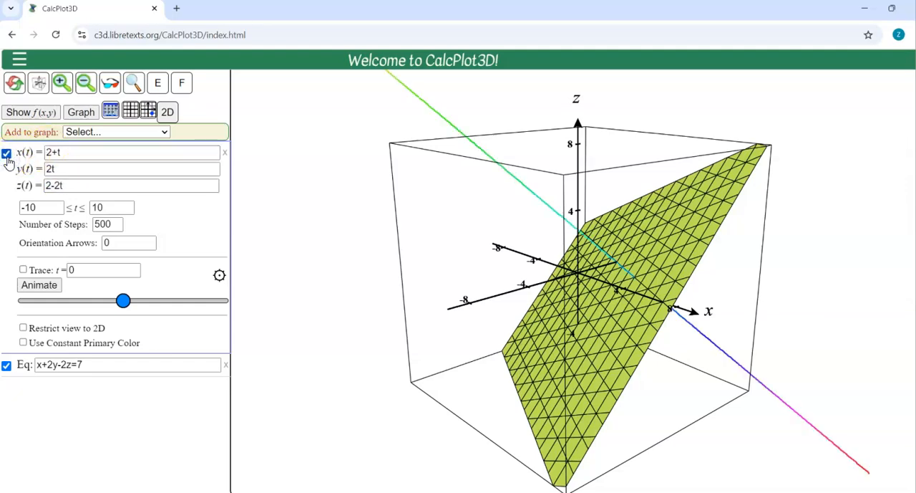
{"action": "left_click", "coordinate": [67, 343]}
{"action": "left_click", "coordinate": [362, 341]}
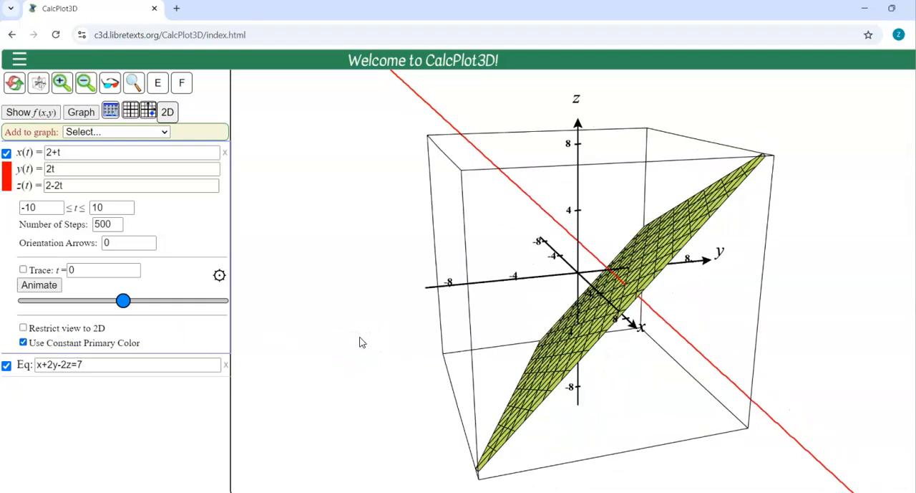
Step: Add the point (2,0,2) to the graph and view it on the line from another angle
{"action": "left_click", "coordinate": [153, 132]}
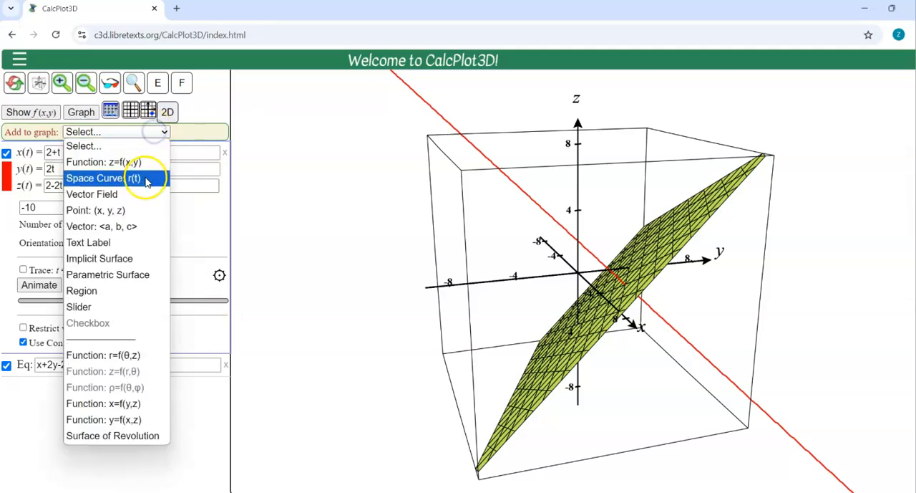
{"action": "left_click", "coordinate": [127, 208]}
{"action": "left_click_drag", "start_coordinate": [90, 152], "coordinate": [28, 150]}
{"action": "type", "text": "(2,0,2)"}
{"action": "key", "text": "Return"}
{"action": "left_click_drag", "start_coordinate": [286, 243], "coordinate": [352, 252]}
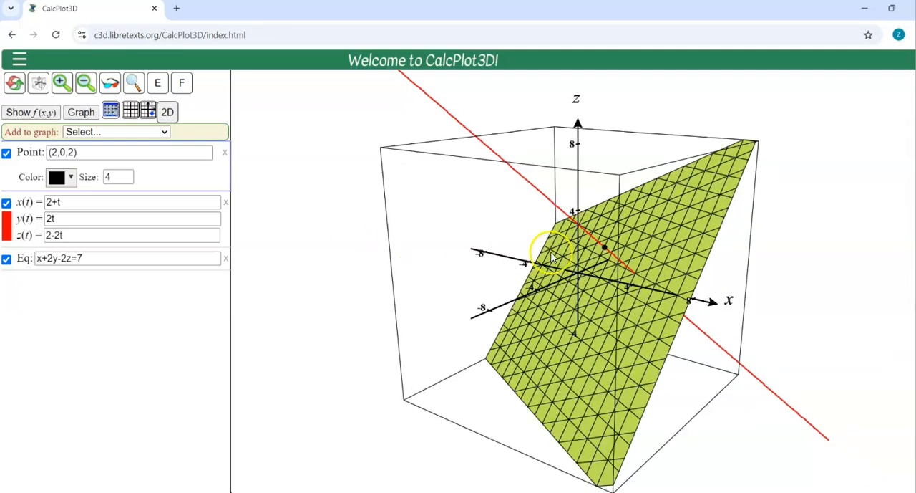
Step: Add the vector <1,2,-2> to the graph, starting at the origin
{"action": "left_click", "coordinate": [137, 131]}
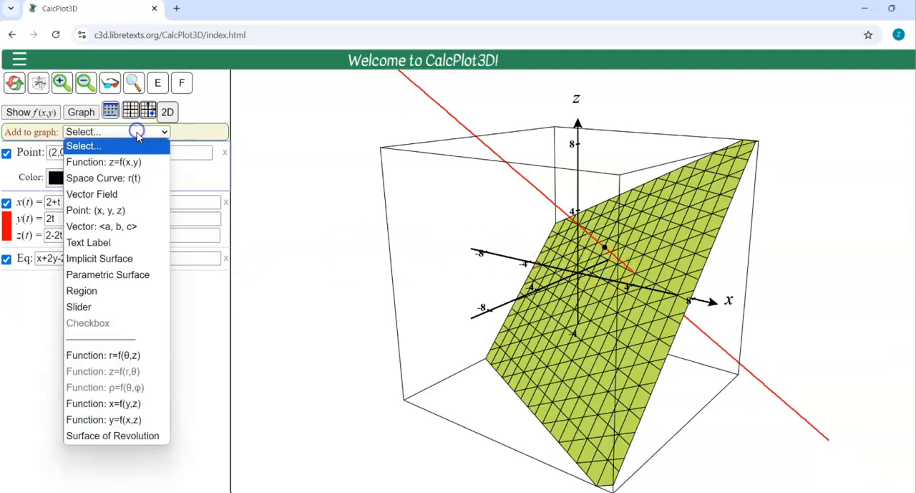
{"action": "left_click", "coordinate": [114, 228]}
{"action": "left_click_drag", "start_coordinate": [99, 152], "coordinate": [43, 152]}
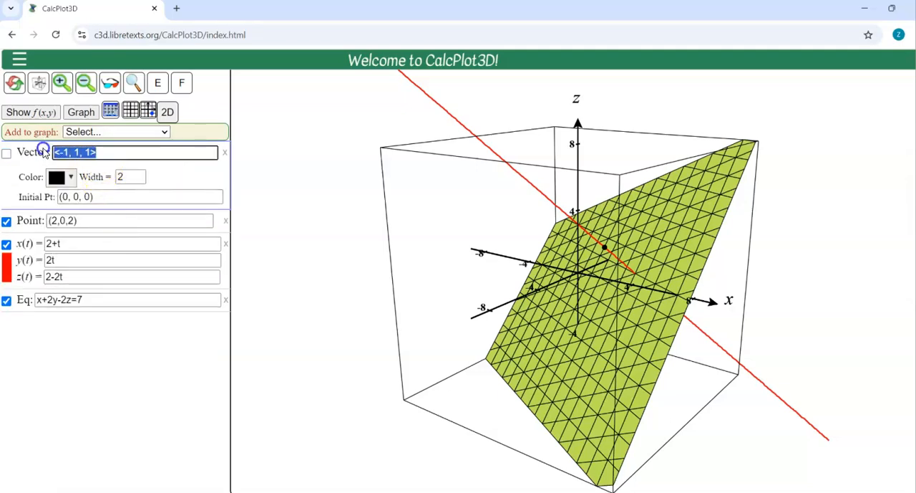
{"action": "type", "text": "<1,2,-2"}
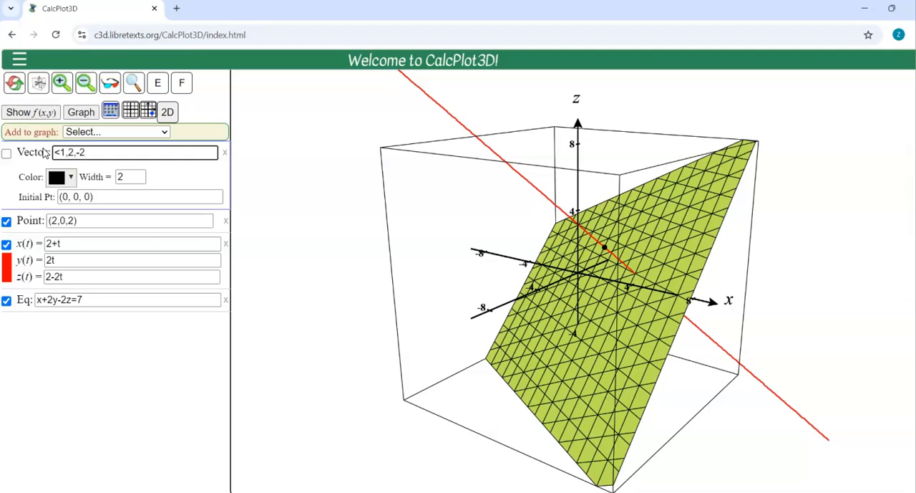
{"action": "key", "text": "Return"}
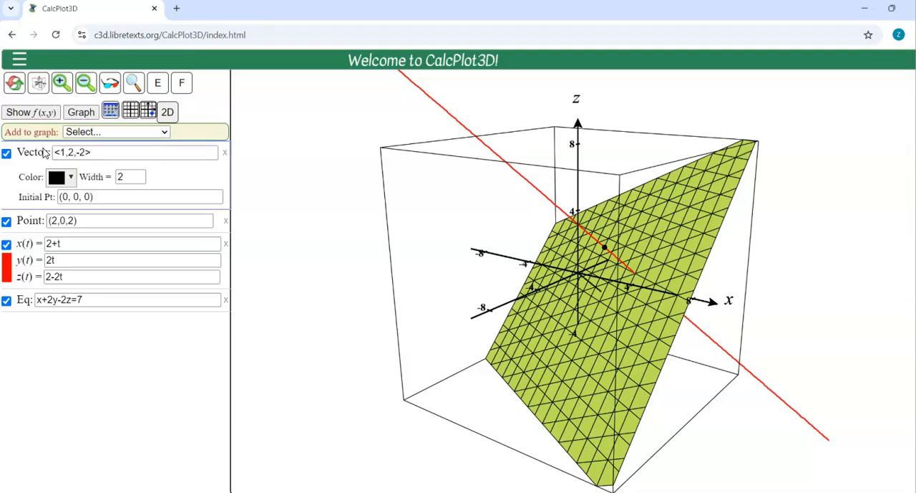
Step: Color the vector <1,2,-2> blue after trying green on it
{"action": "left_click", "coordinate": [63, 177]}
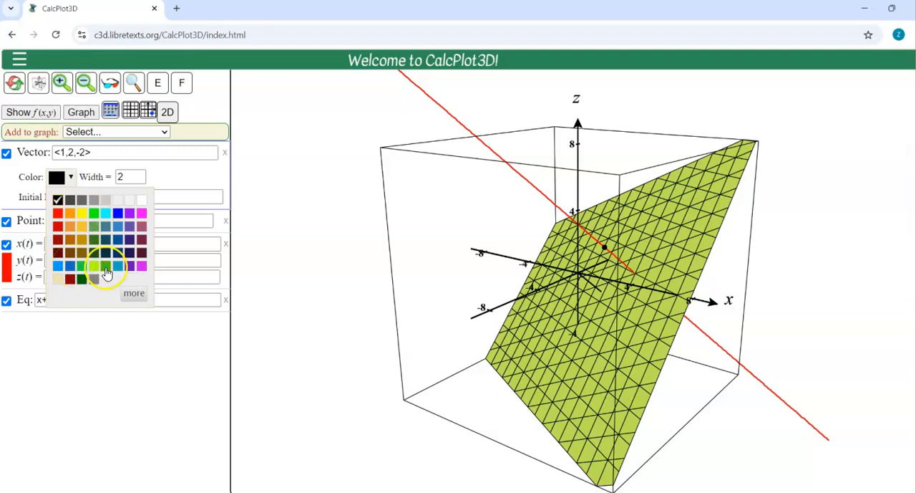
{"action": "left_click", "coordinate": [106, 266]}
{"action": "left_click", "coordinate": [70, 178]}
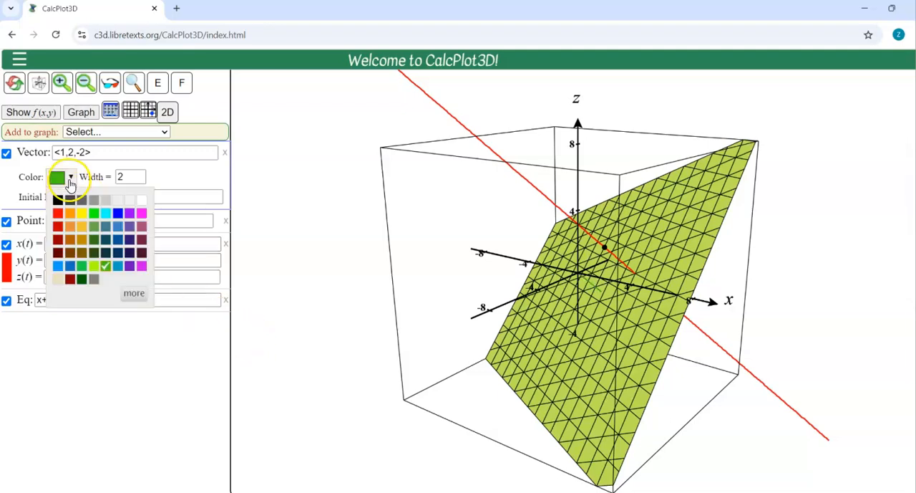
{"action": "left_click", "coordinate": [119, 214]}
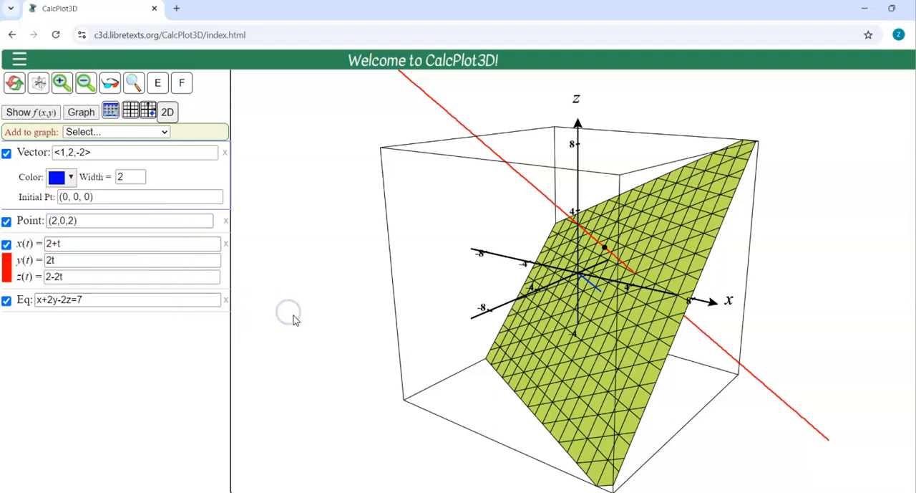
Step: Rotate the plot around the z-axis in both directions to compare the blue vector's direction with the red line and the plane
{"action": "left_click_drag", "start_coordinate": [292, 319], "coordinate": [294, 320]}
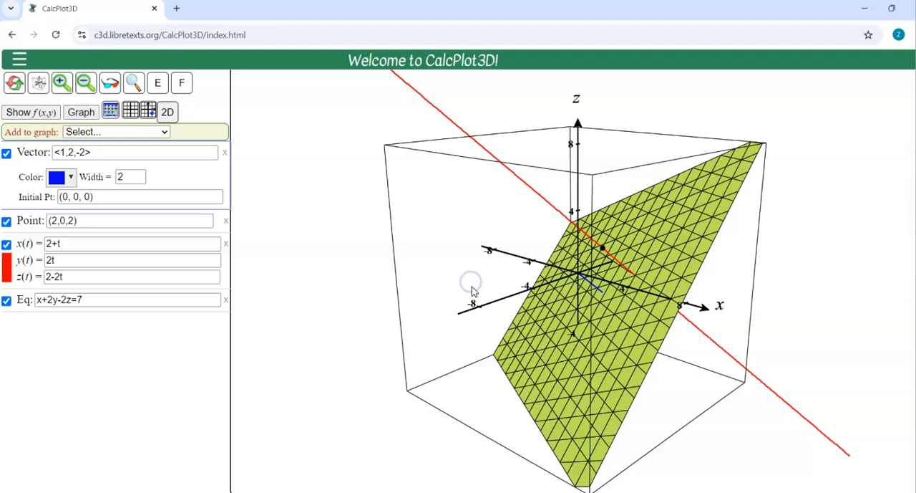
{"action": "key", "text": "Left"}
{"action": "key", "text": "Left"}
{"action": "key", "text": "Left"}
{"action": "key", "text": "Left"}
{"action": "key", "text": "Left"}
{"action": "key", "text": "Left"}
{"action": "key", "text": "Left"}
{"action": "key", "text": "Left"}
{"action": "key", "text": "Left"}
{"action": "key", "text": "Right"}
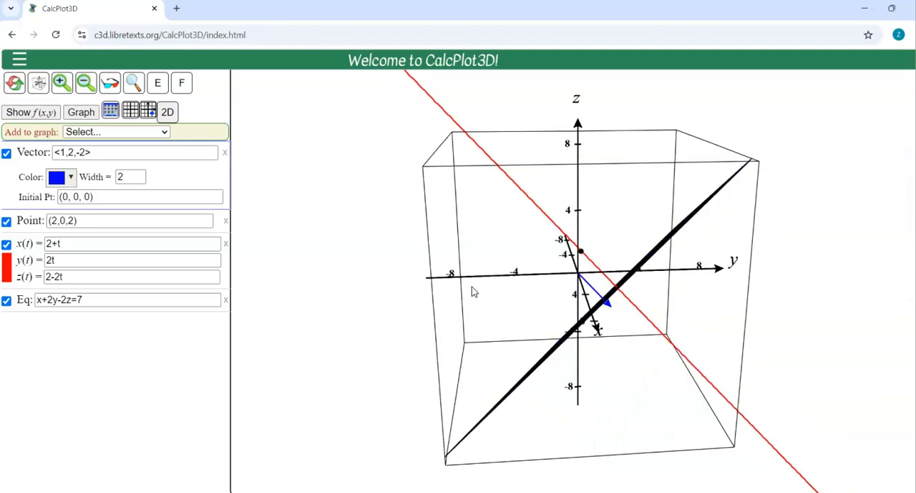
{"action": "key", "text": "Left"}
{"action": "key", "text": "Left"}
{"action": "key", "text": "Left"}
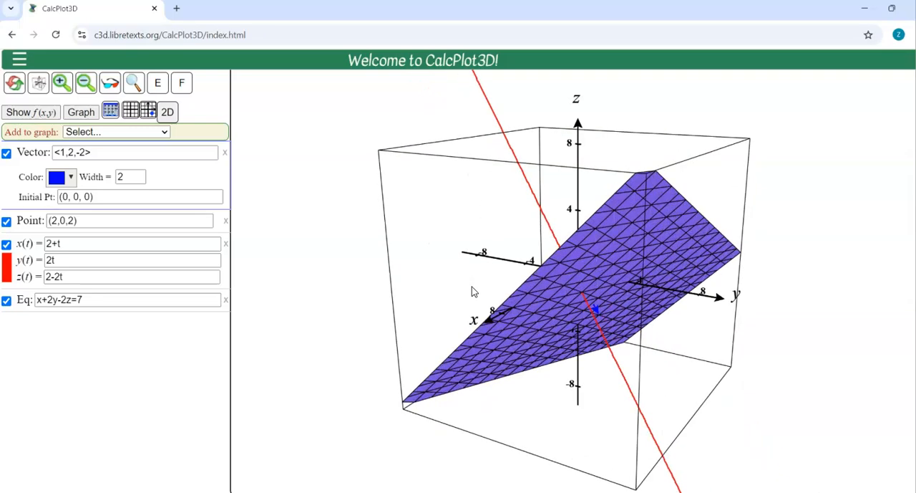
{"action": "key", "text": "Right"}
{"action": "key", "text": "Right"}
{"action": "key", "text": "Right"}
{"action": "key", "text": "Right"}
{"action": "key", "text": "Right"}
{"action": "key", "text": "Right"}
{"action": "key", "text": "Right"}
{"action": "key", "text": "Right"}
{"action": "key", "text": "Right"}
{"action": "key", "text": "Right"}
{"action": "key", "text": "Right"}
{"action": "key", "text": "Right"}
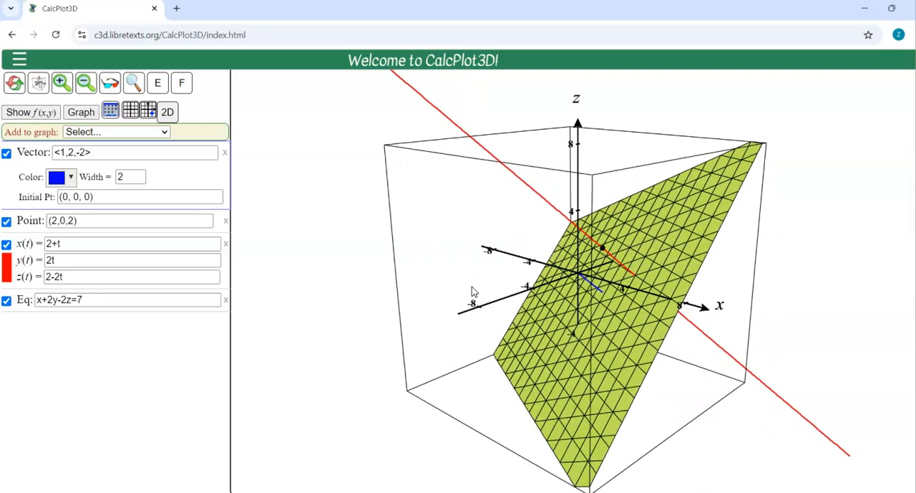
{"action": "key", "text": "Right"}
{"action": "key", "text": "Right"}
{"action": "key", "text": "Right"}
{"action": "key", "text": "Right"}
{"action": "key", "text": "Right"}
{"action": "key", "text": "Right"}
{"action": "key", "text": "Right"}
{"action": "key", "text": "Right"}
{"action": "key", "text": "Right"}
{"action": "key", "text": "Right"}
{"action": "key", "text": "Right"}
{"action": "key", "text": "Right"}
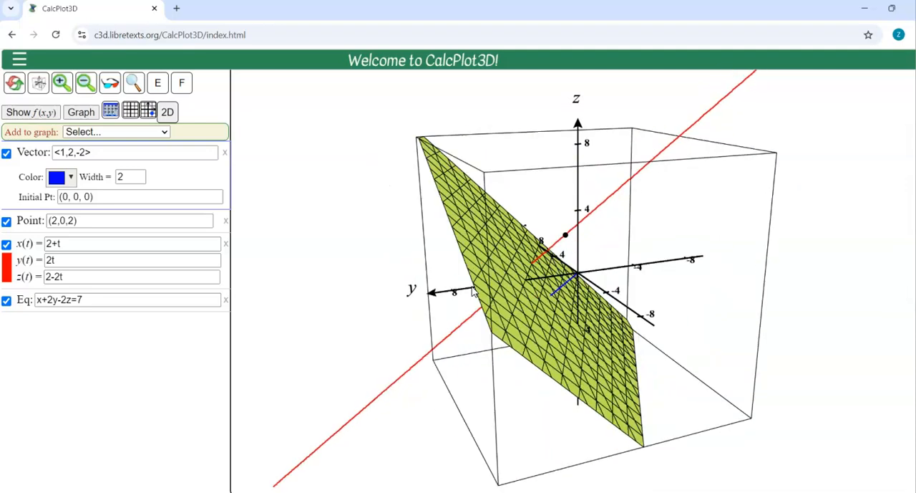